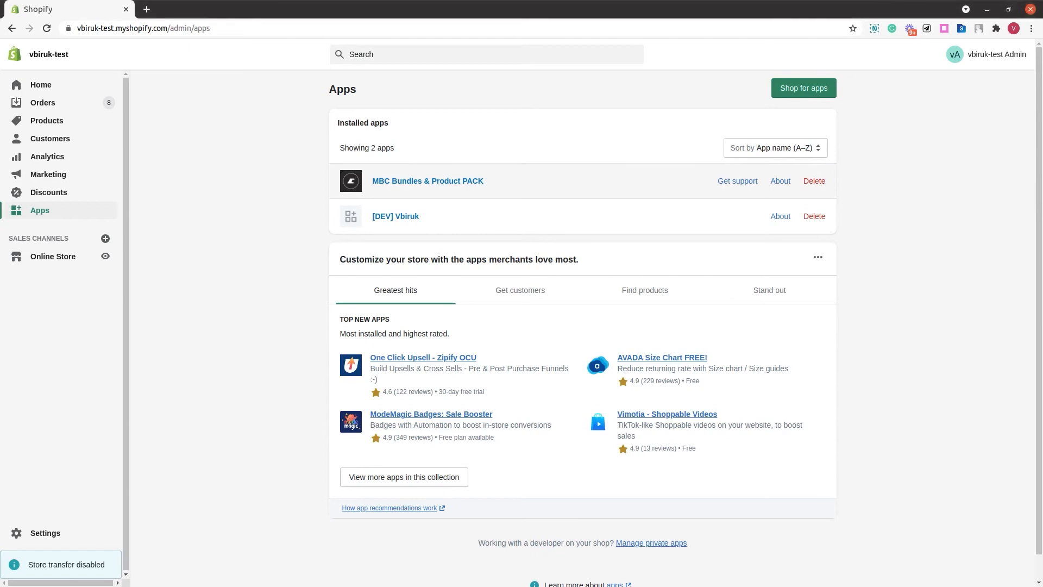
# - Open the MBC Bundles & Product PACK app and choose to skip and create a bundle manually
pyautogui.click(438, 182)
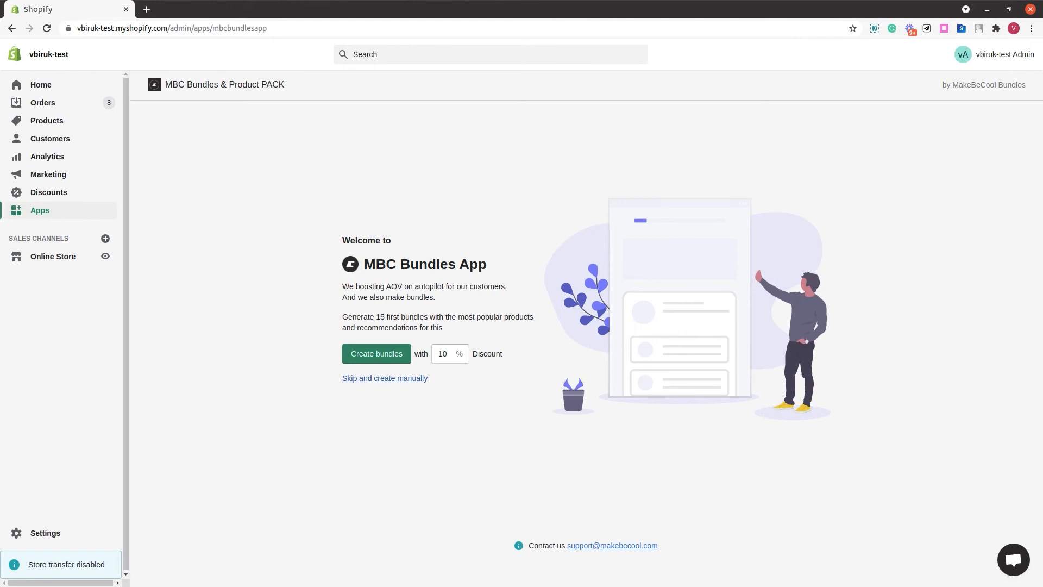
pyautogui.click(390, 380)
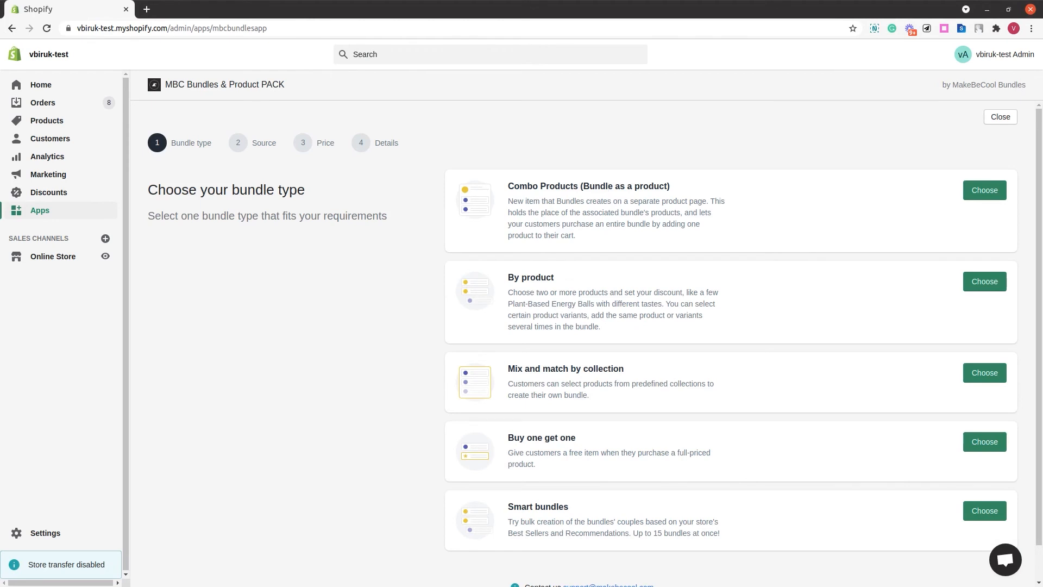
# - Read through the names and descriptions of the available bundle types
pyautogui.tripleClick(608, 187)
pyautogui.tripleClick(543, 280)
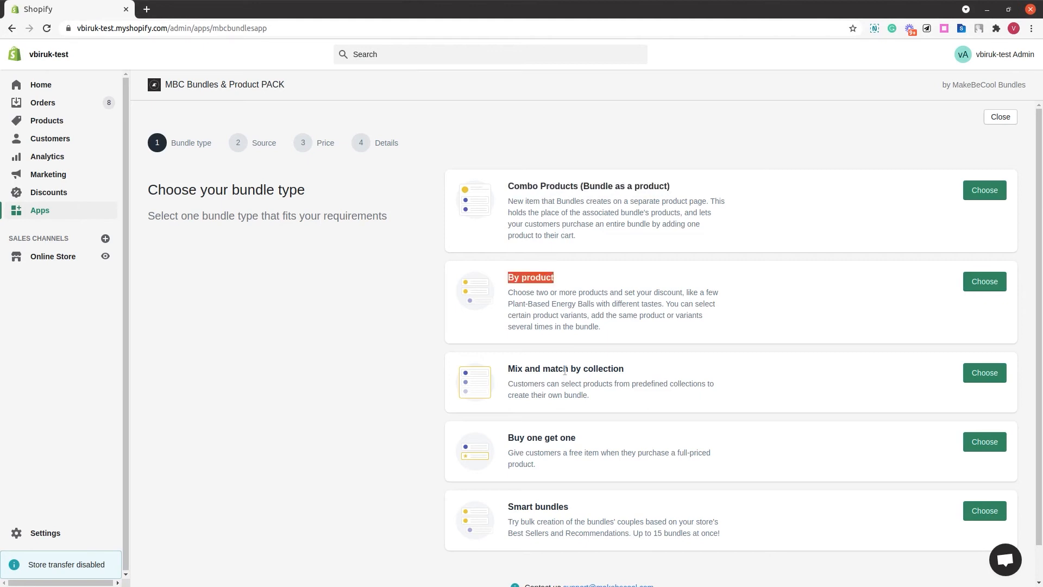
pyautogui.tripleClick(565, 371)
pyautogui.tripleClick(559, 437)
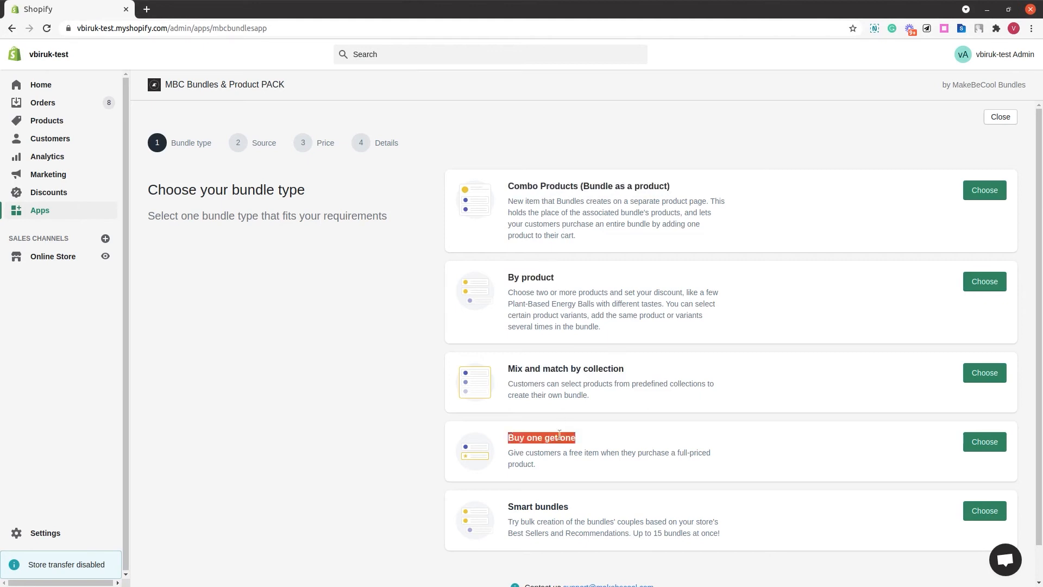
pyautogui.tripleClick(548, 505)
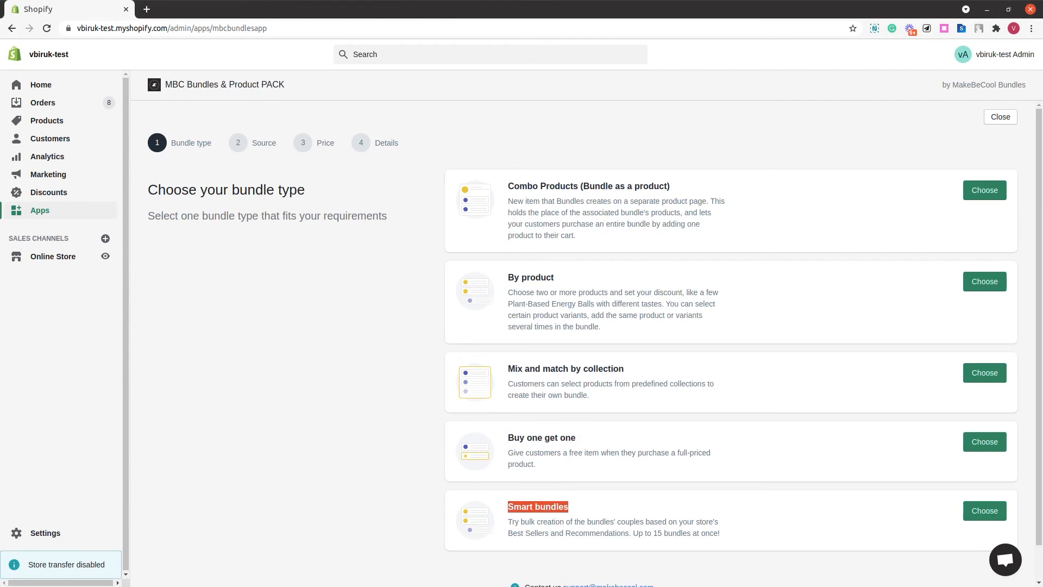
pyautogui.doubleClick(606, 187)
pyautogui.tripleClick(606, 186)
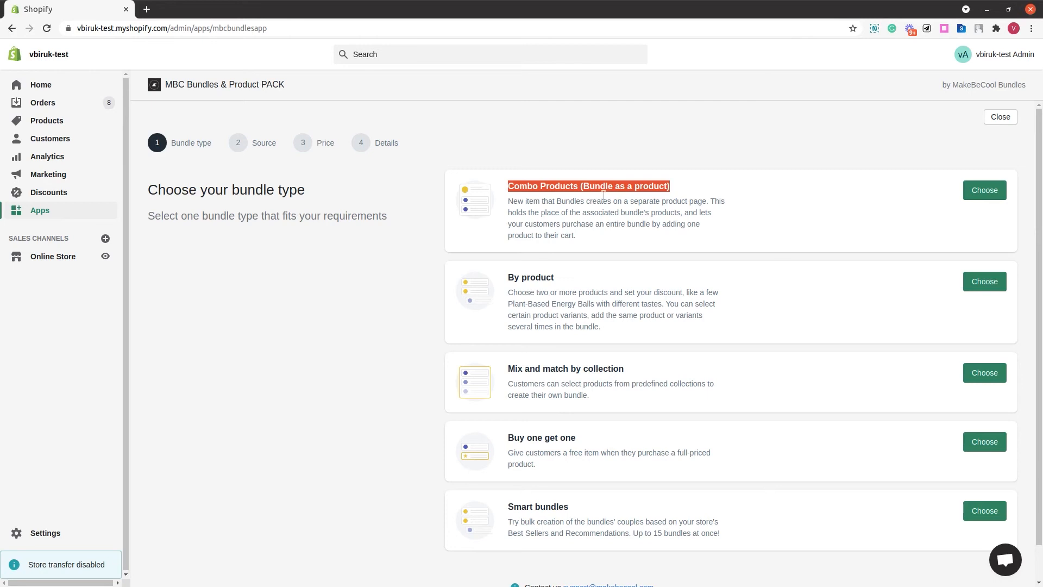
pyautogui.tripleClick(548, 276)
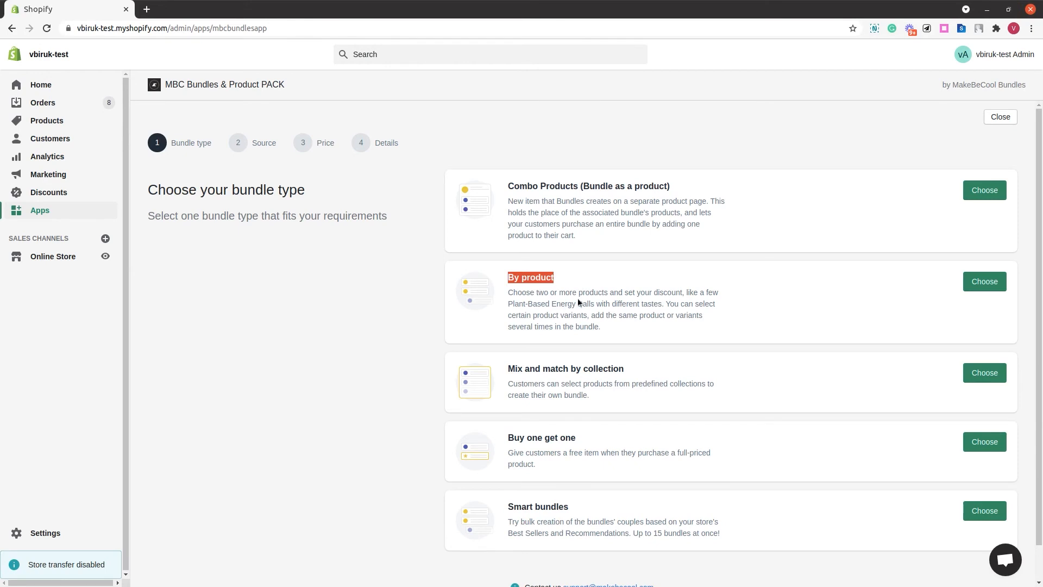
pyautogui.click(580, 369)
pyautogui.tripleClick(580, 369)
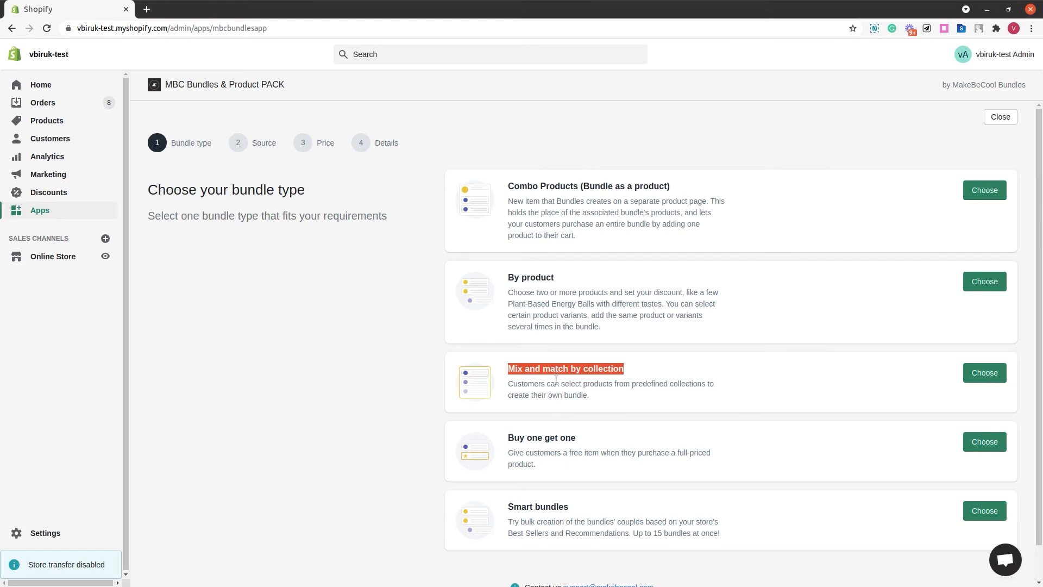
pyautogui.tripleClick(556, 436)
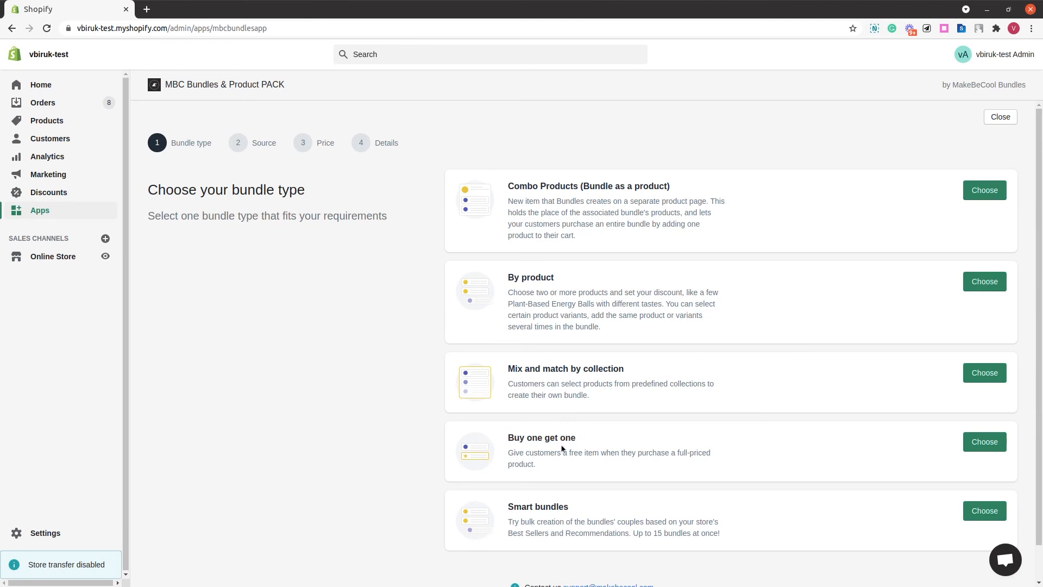
# - Choose the Combo Products bundle type and select the Blue Silk Tuxedo with all its variants
pyautogui.click(989, 197)
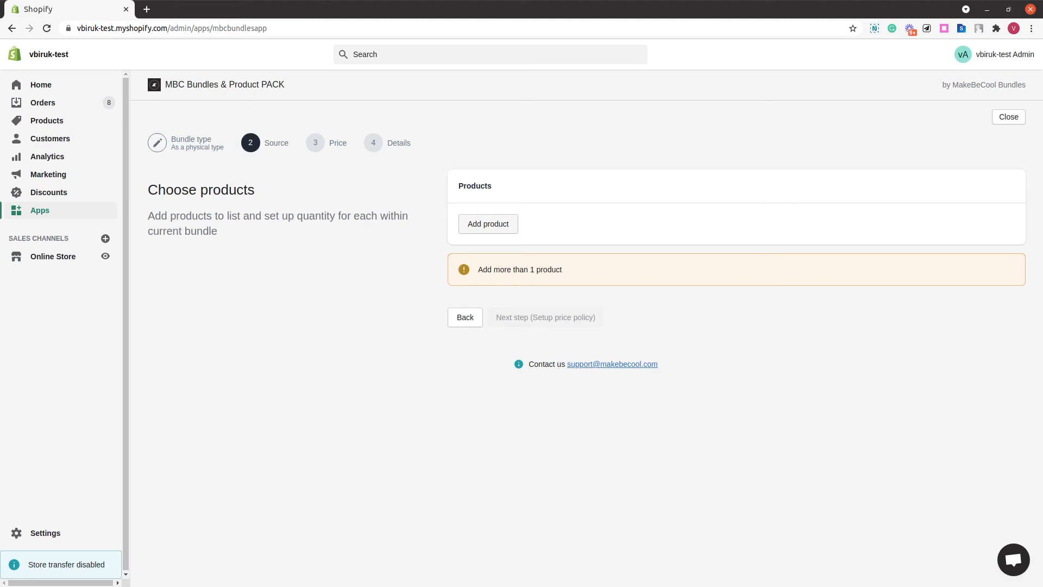
pyautogui.click(495, 231)
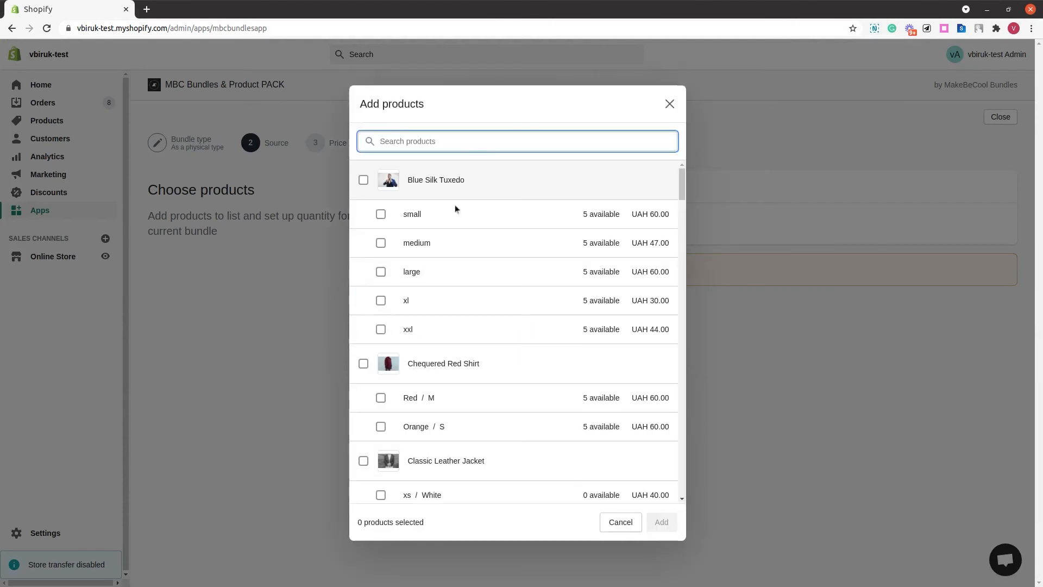
pyautogui.click(363, 181)
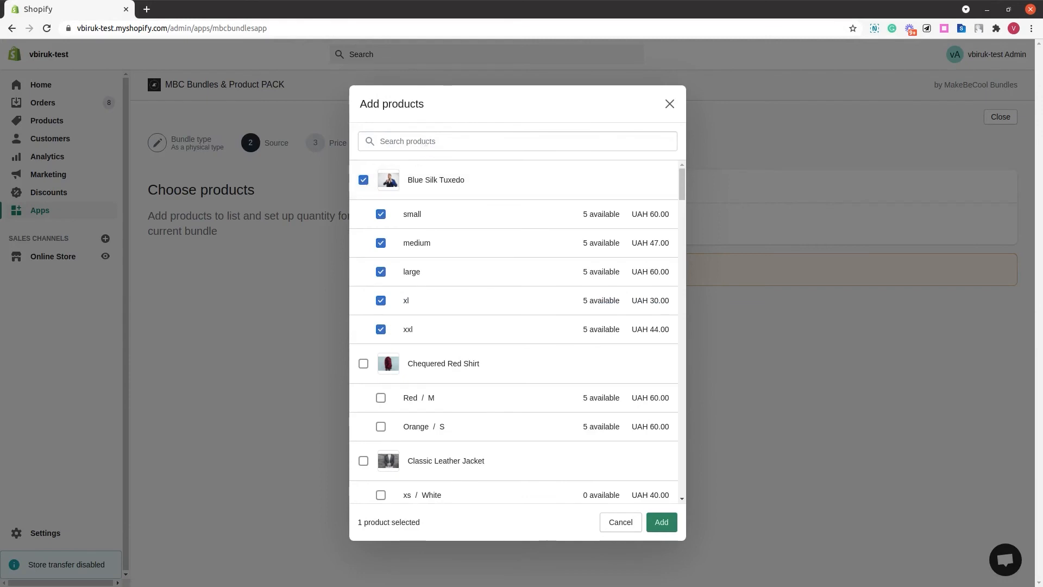
# - Search for red shirt, select the Chequered Red Shirt's Orange / S variant, and add the products
pyautogui.click(426, 141)
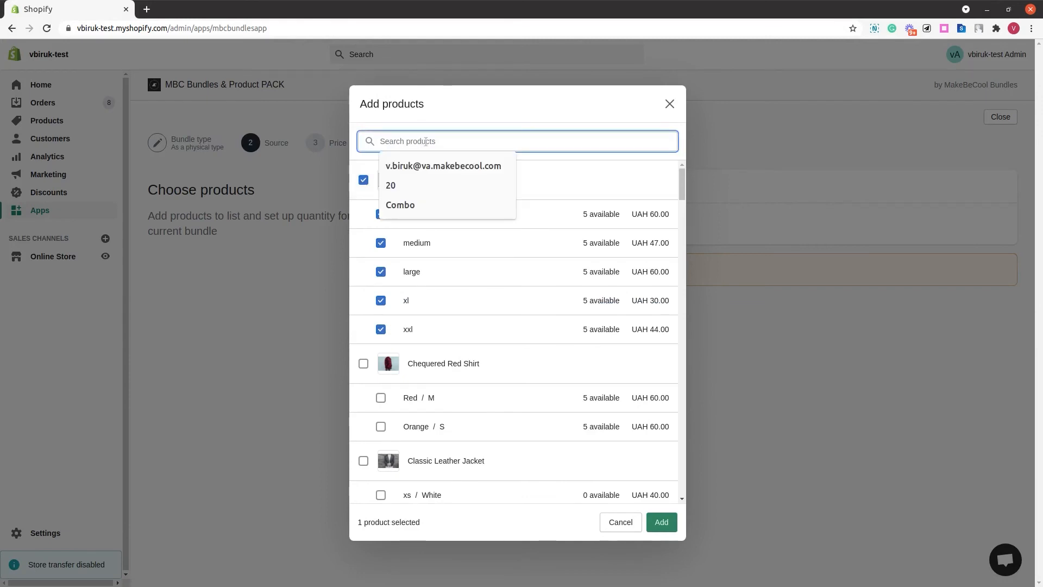
pyautogui.write('red shirt')
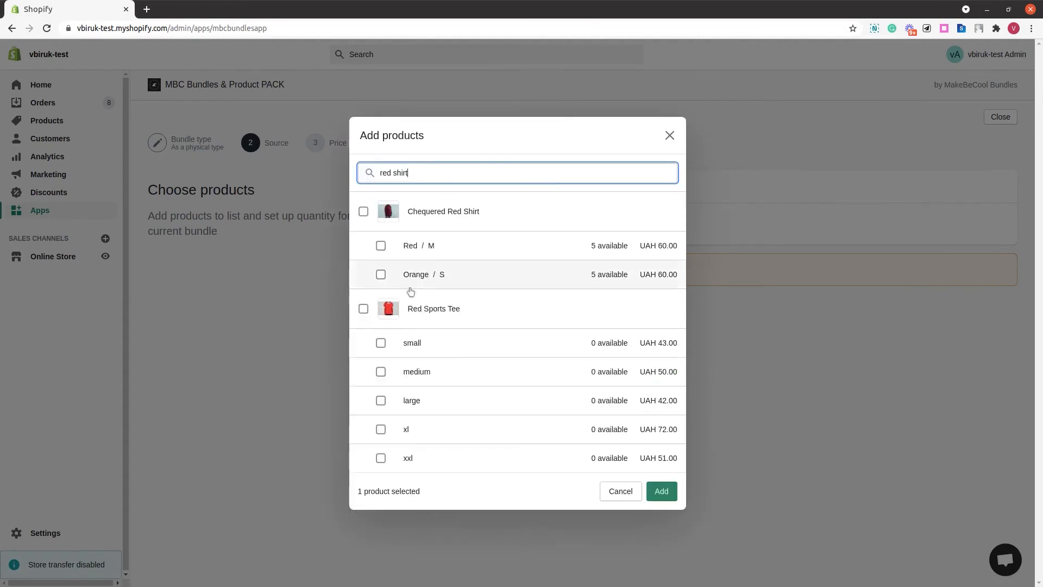
pyautogui.click(381, 275)
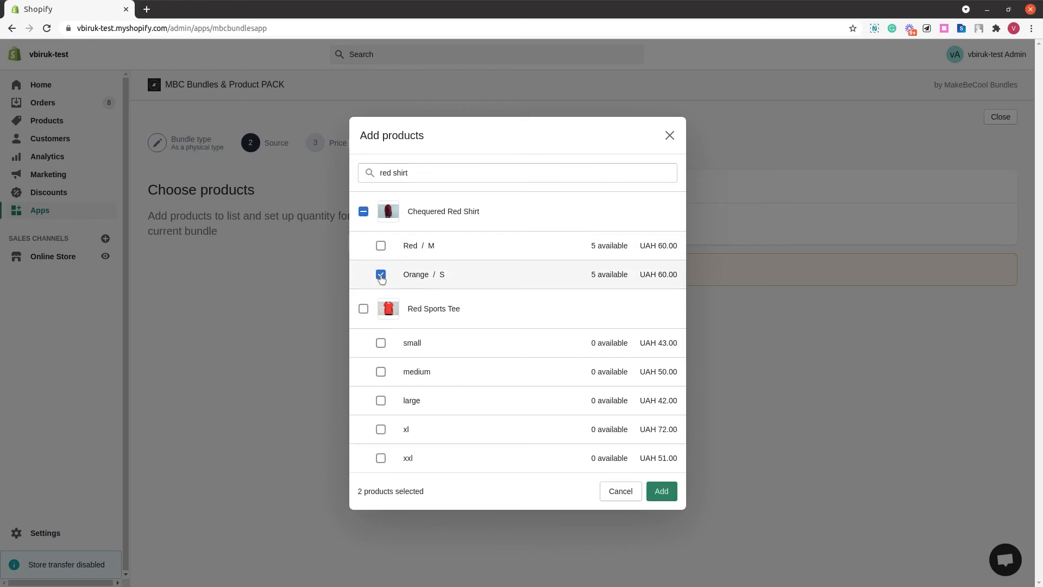
pyautogui.click(667, 495)
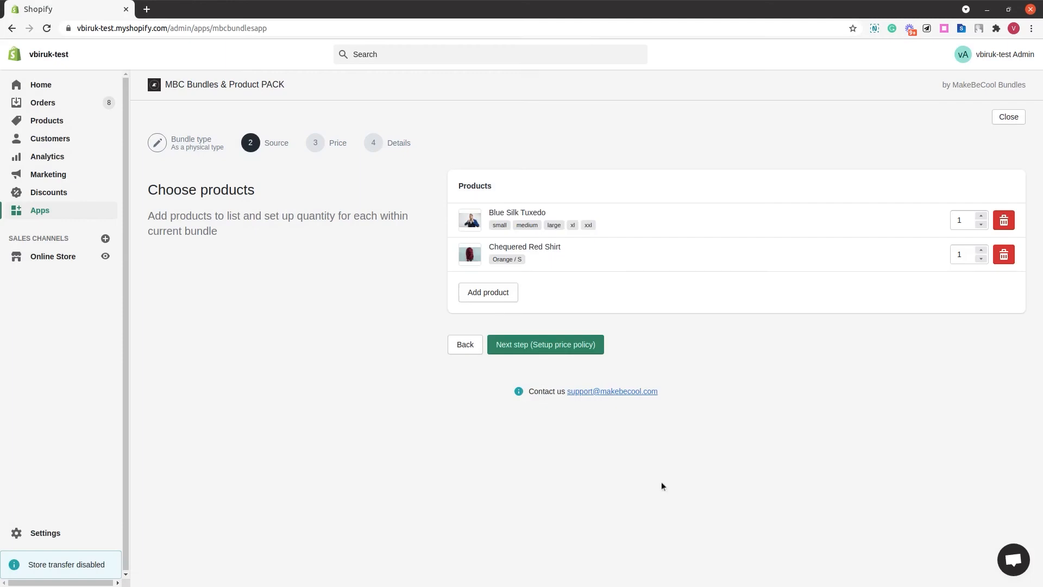
# - Set the Blue Silk Tuxedo quantity to 2 and continue to the price policy step
pyautogui.click(982, 216)
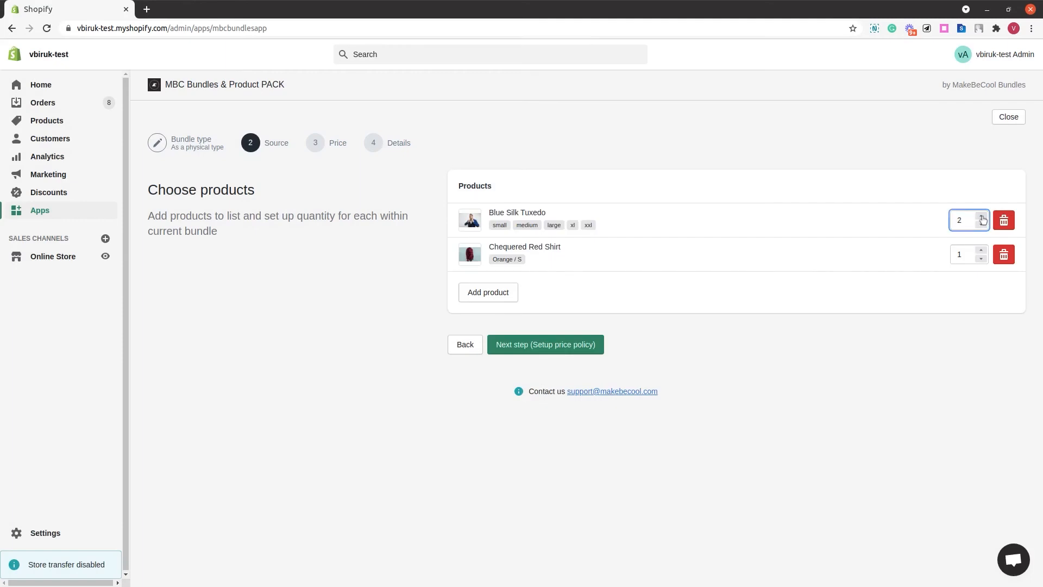
pyautogui.click(946, 284)
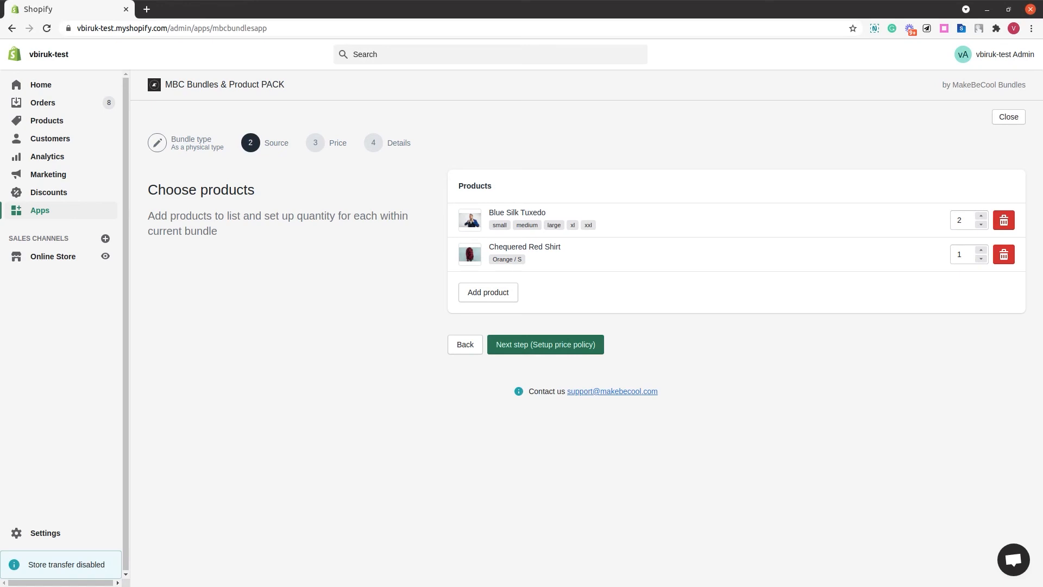
pyautogui.click(550, 345)
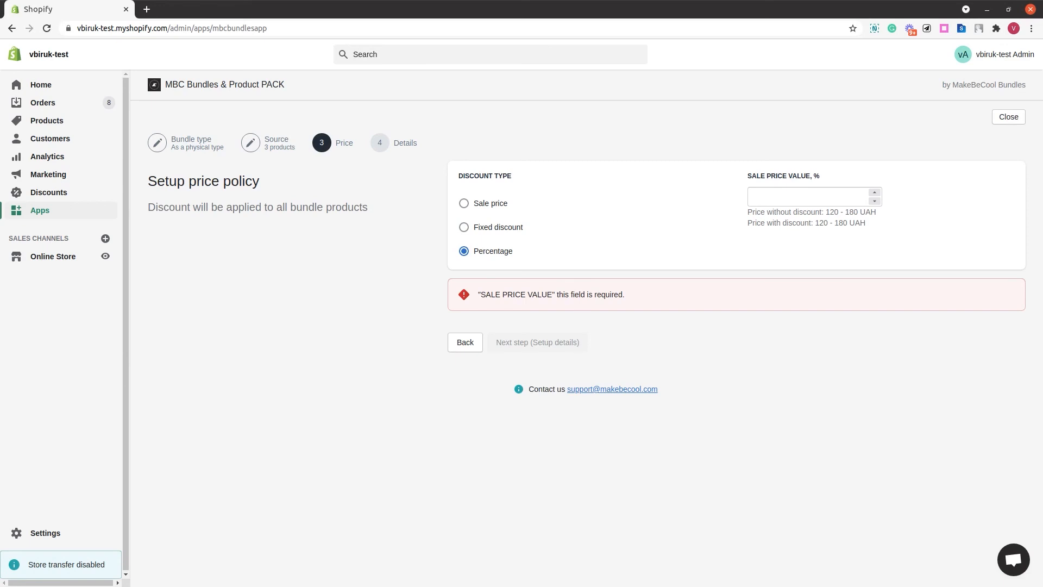
# - Try a Sale price discount type with a value of 100
pyautogui.click(464, 204)
pyautogui.click(767, 195)
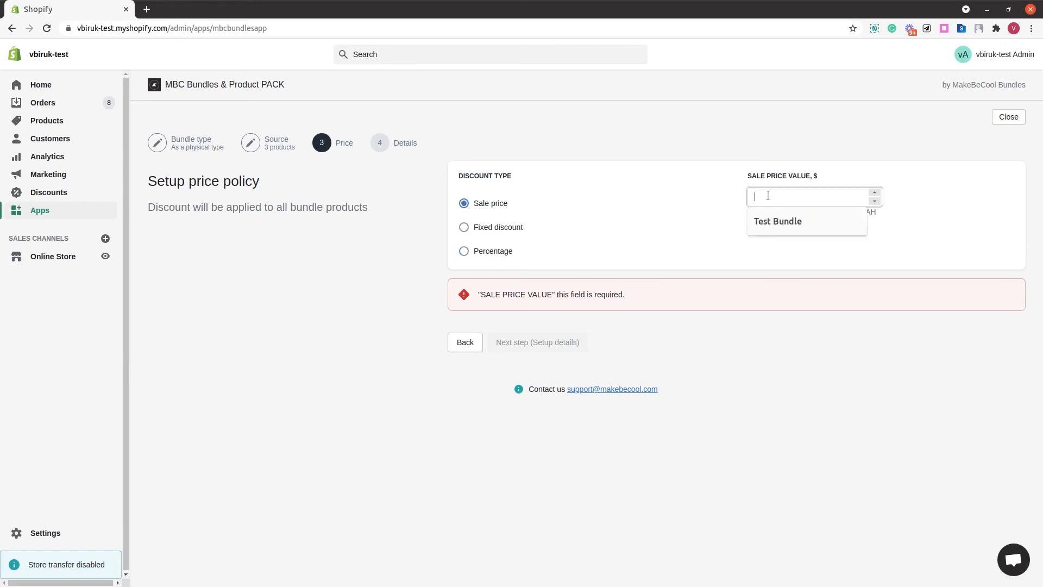
pyautogui.write('100')
pyautogui.moveTo(825, 212)
pyautogui.mouseDown()
pyautogui.moveTo(859, 211)
pyautogui.moveTo(828, 223)
pyautogui.mouseUp()
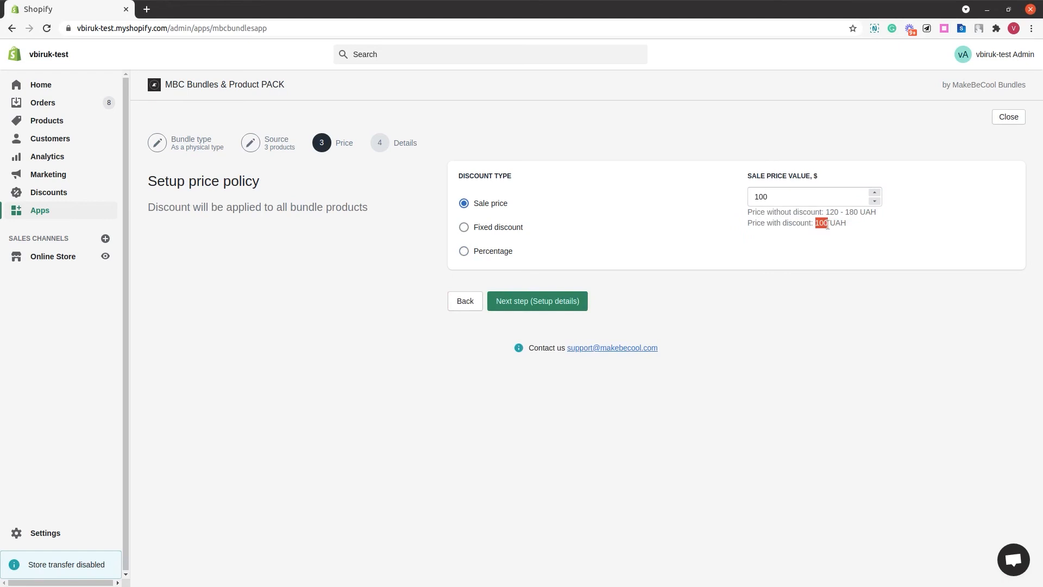
pyautogui.click(814, 244)
# - Try a Fixed discount type with a value of 100
pyautogui.click(465, 228)
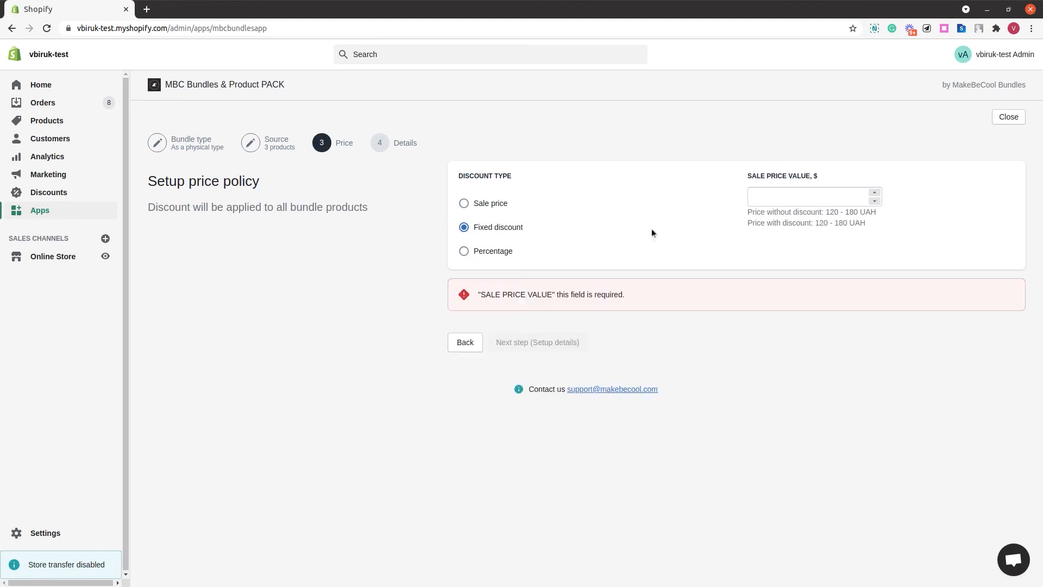
pyautogui.click(778, 202)
pyautogui.write('100')
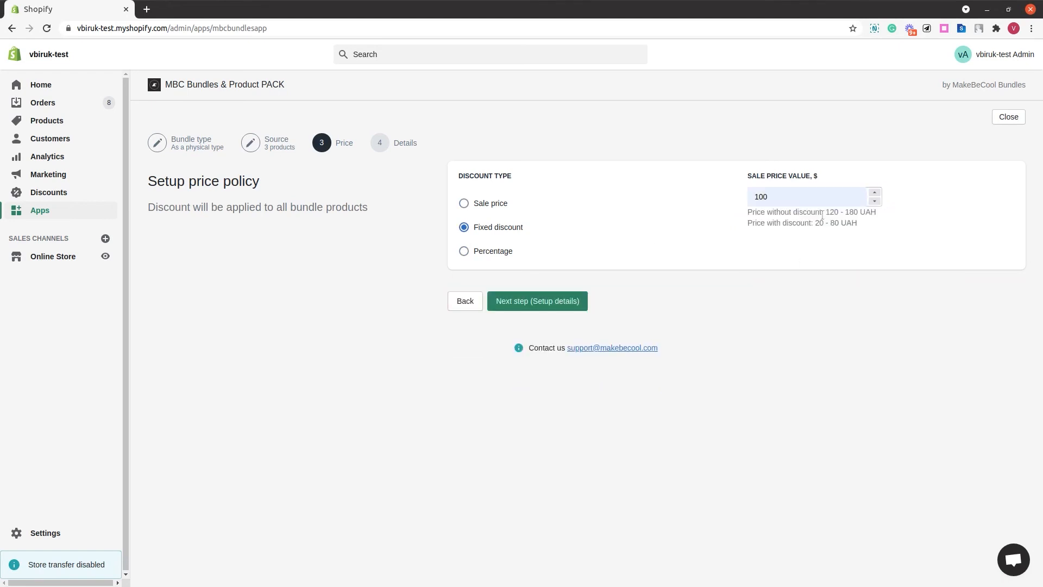
pyautogui.moveTo(824, 213)
pyautogui.mouseDown()
pyautogui.moveTo(858, 212)
pyautogui.moveTo(841, 223)
pyautogui.mouseUp()
pyautogui.click(820, 251)
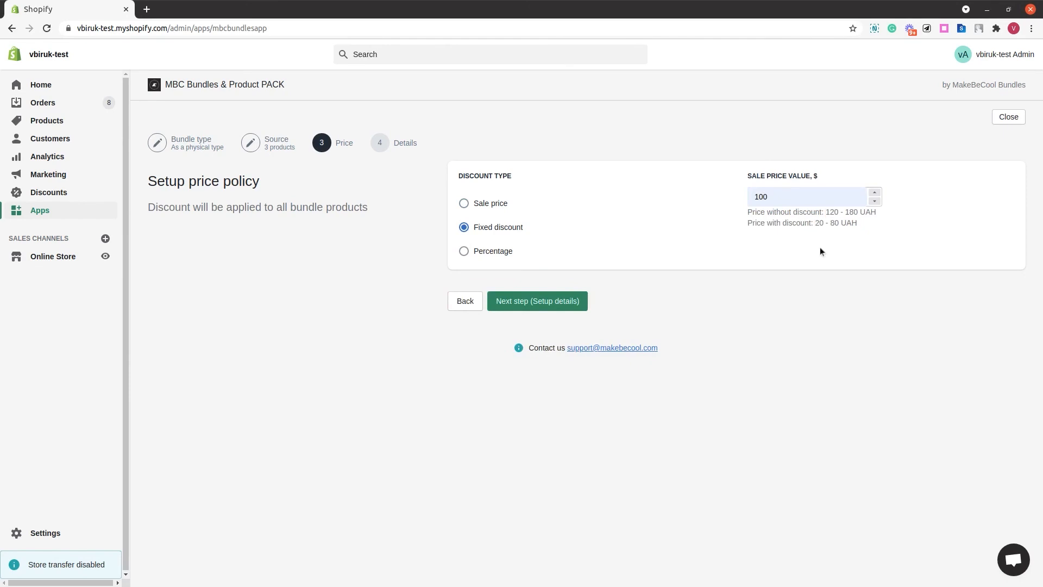
# - Set the discount type to Percentage with a value of 30 and continue to the details step
pyautogui.click(464, 251)
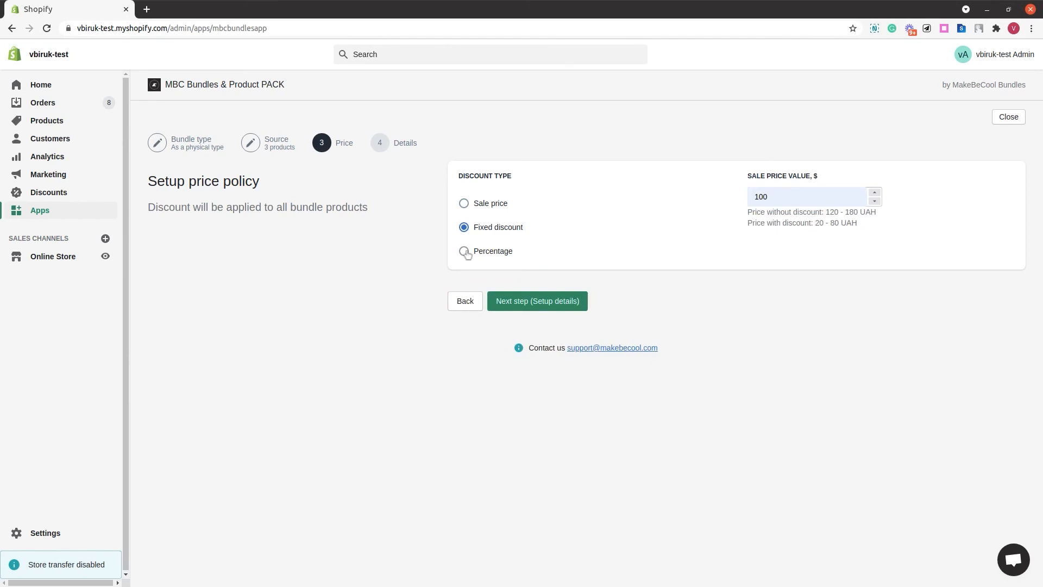
pyautogui.click(779, 198)
pyautogui.write('30')
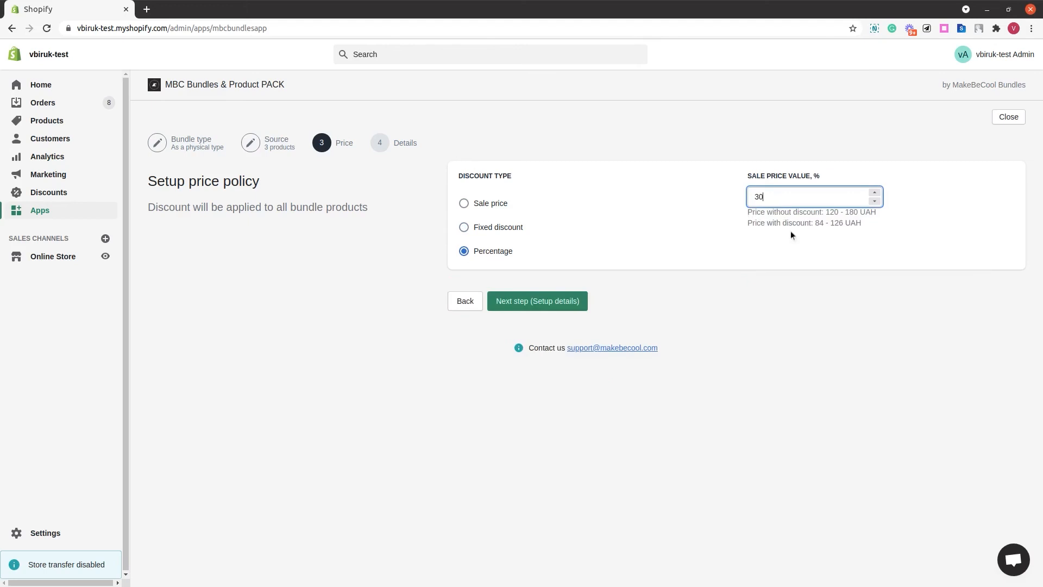
pyautogui.click(793, 236)
pyautogui.moveTo(823, 212); pyautogui.dragTo(843, 223)
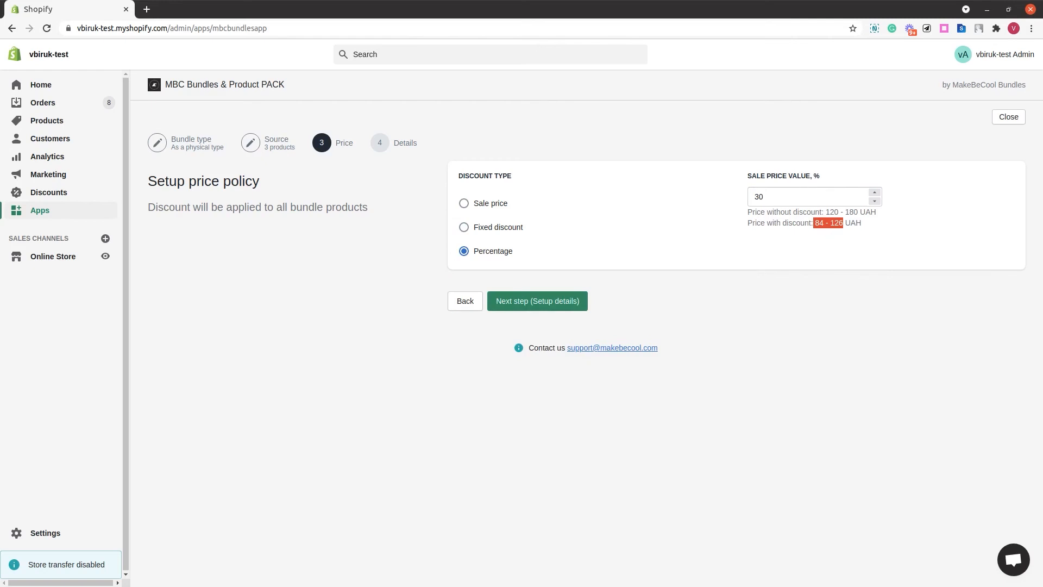
pyautogui.click(800, 248)
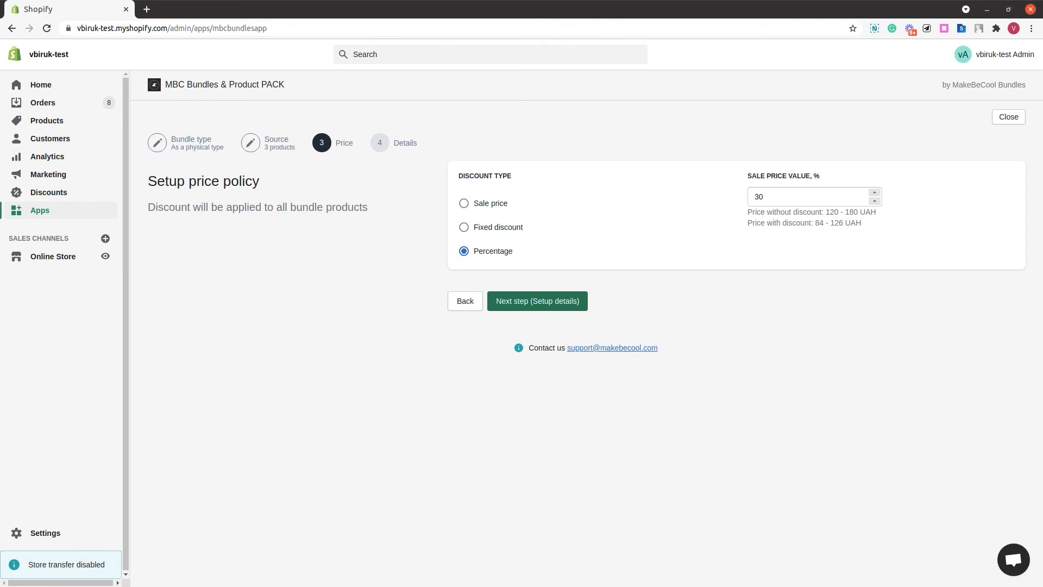
pyautogui.click(546, 306)
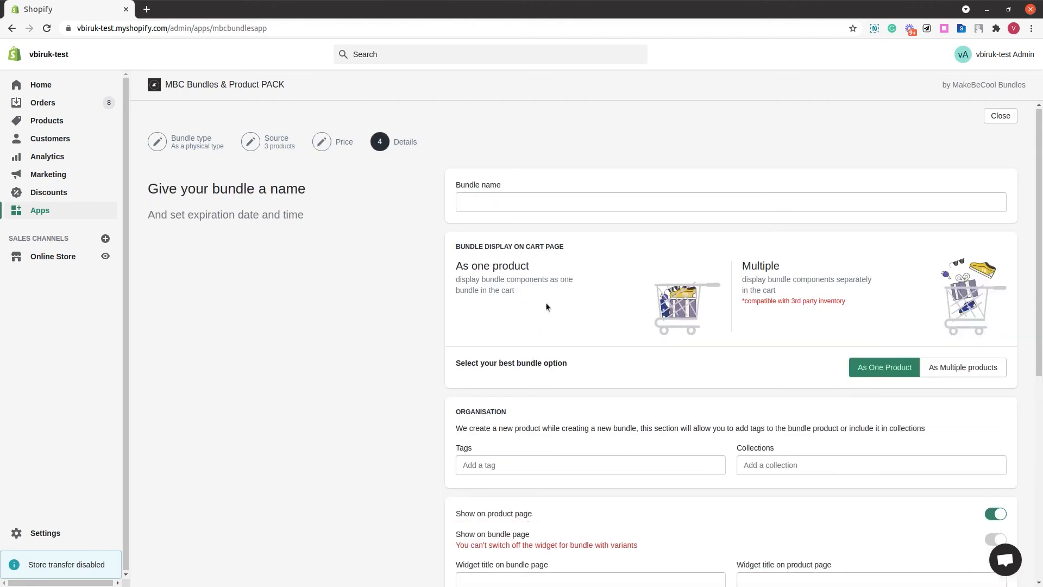
# - Examine the bundle details options: name, cart display, tags, collections, widget display and expiration period
pyautogui.scroll(-2, 546, 302)
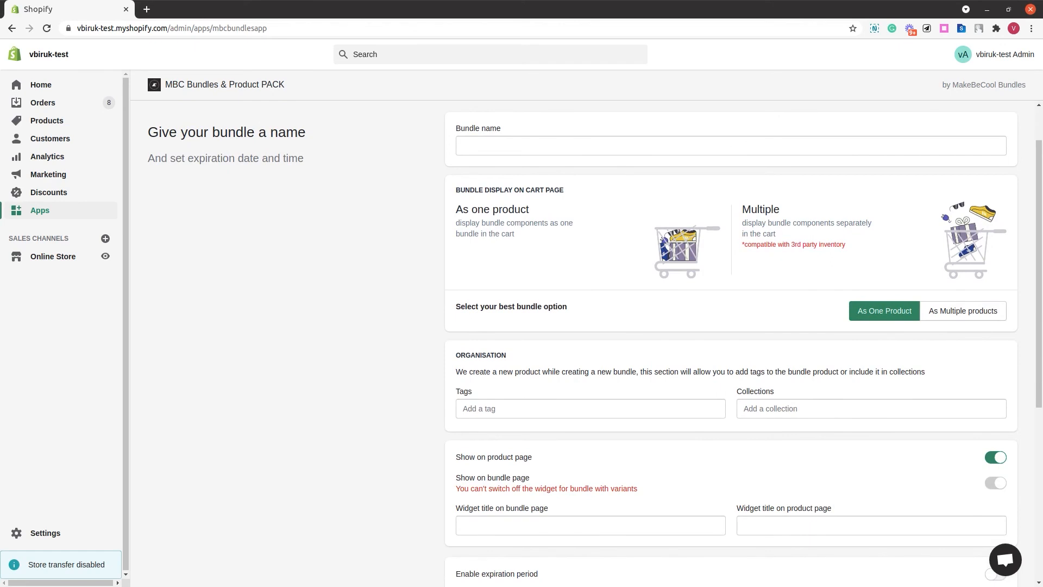
pyautogui.click(505, 146)
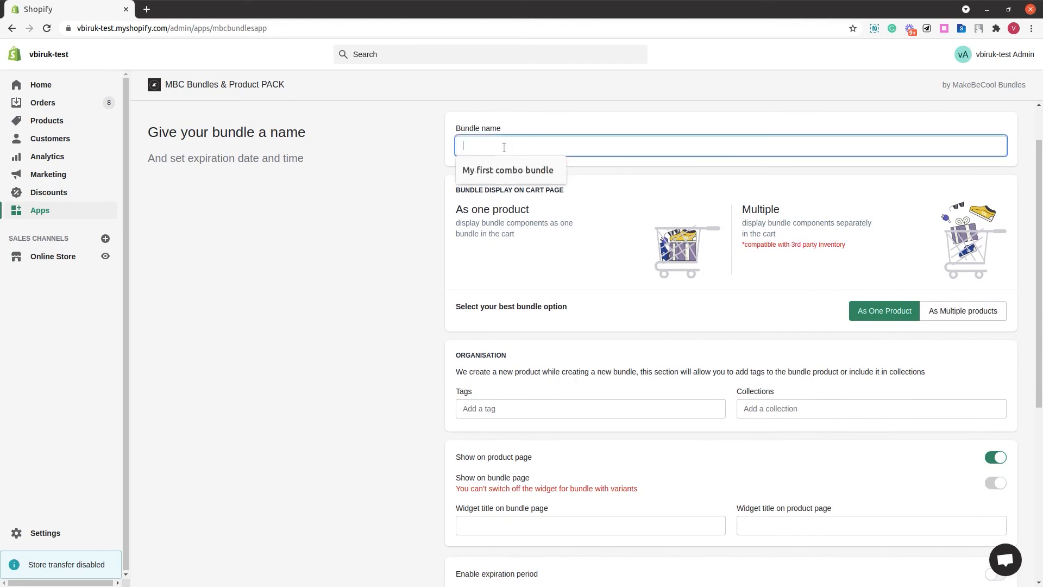
pyautogui.click(595, 182)
pyautogui.click(944, 311)
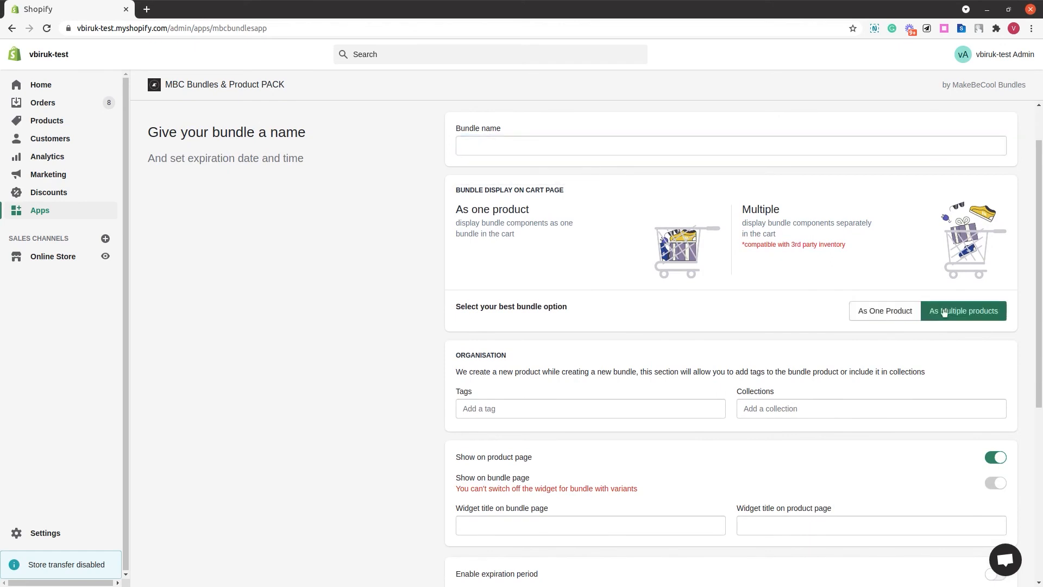
pyautogui.click(900, 318)
pyautogui.scroll(-4, 550, 300)
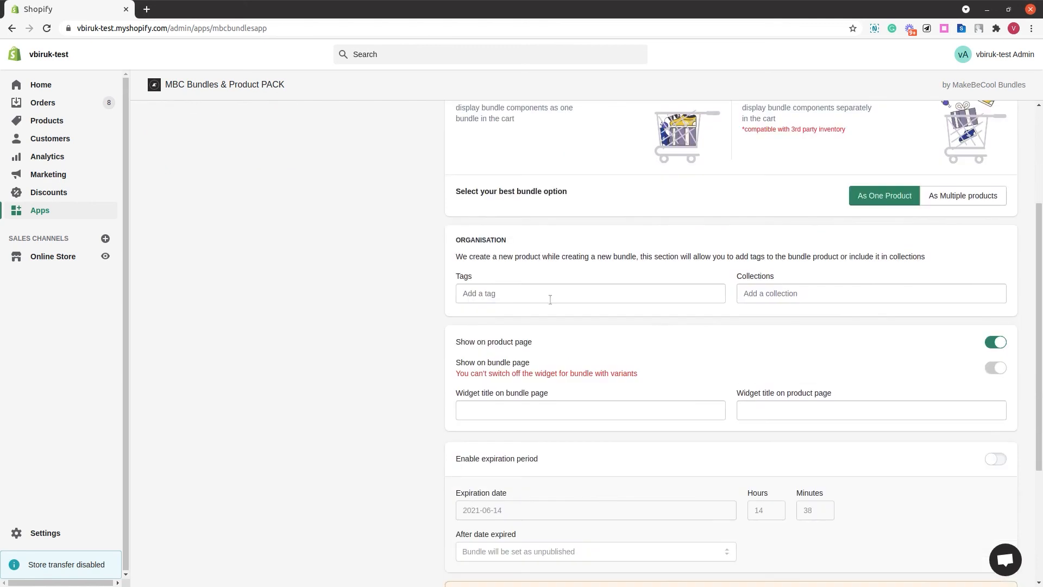
pyautogui.click(835, 295)
pyautogui.click(995, 342)
pyautogui.scroll(-3, 857, 400)
pyautogui.click(647, 323)
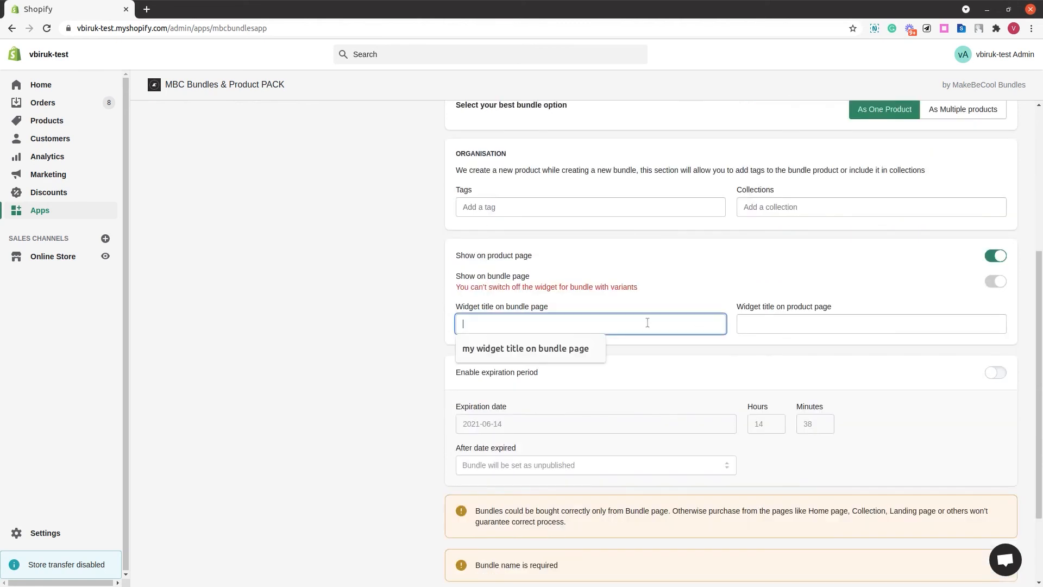
pyautogui.click(924, 346)
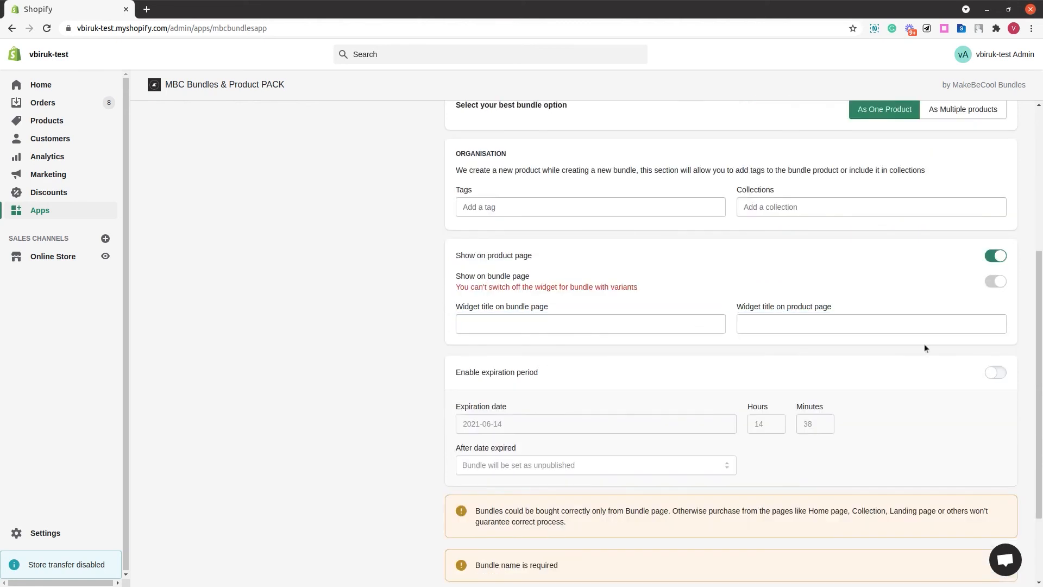
# - Name the bundle My first combo bundle
pyautogui.click(995, 372)
pyautogui.click(995, 373)
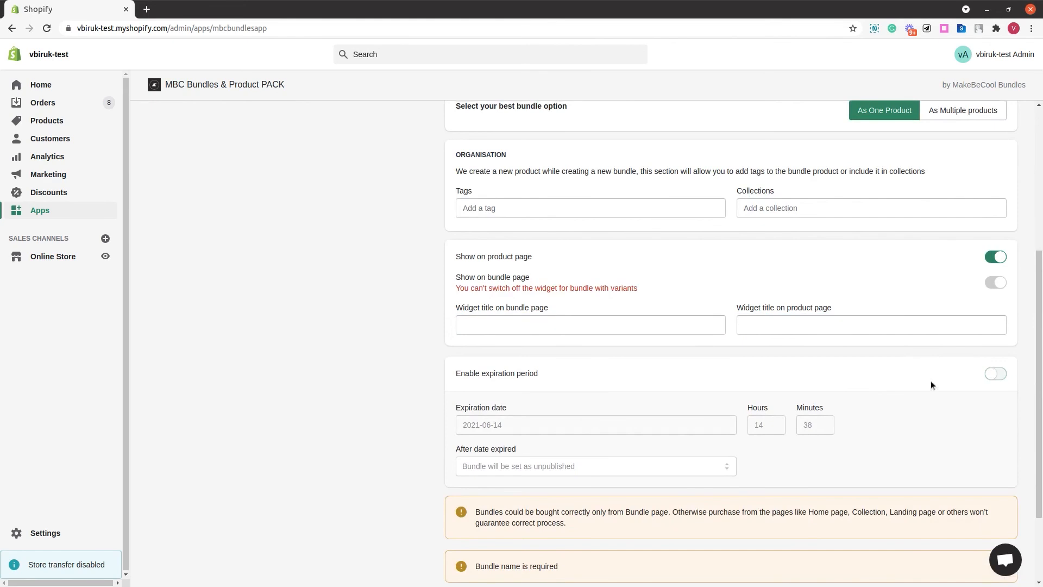
pyautogui.scroll(7, 931, 384)
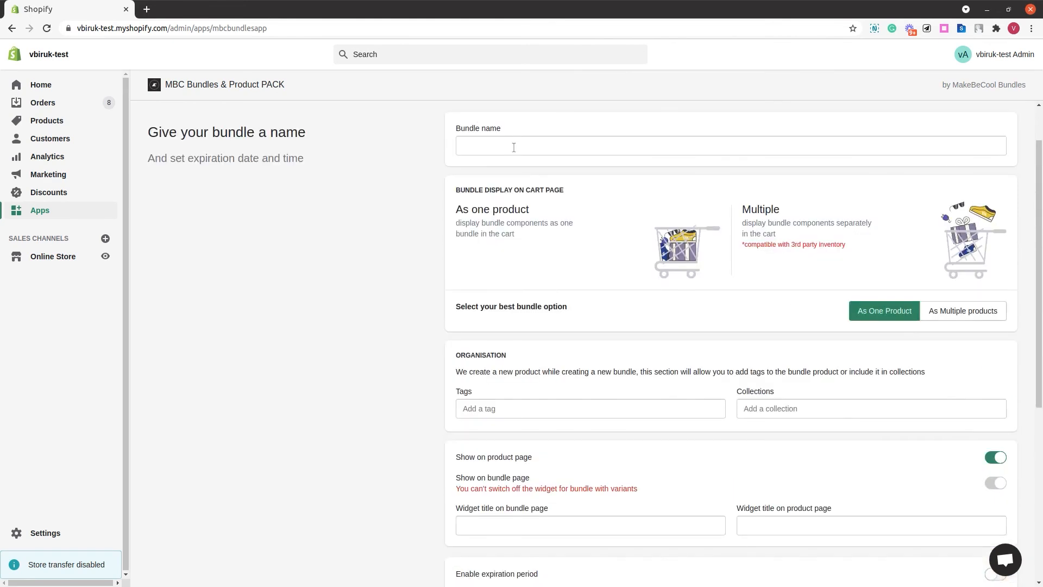
pyautogui.click(513, 147)
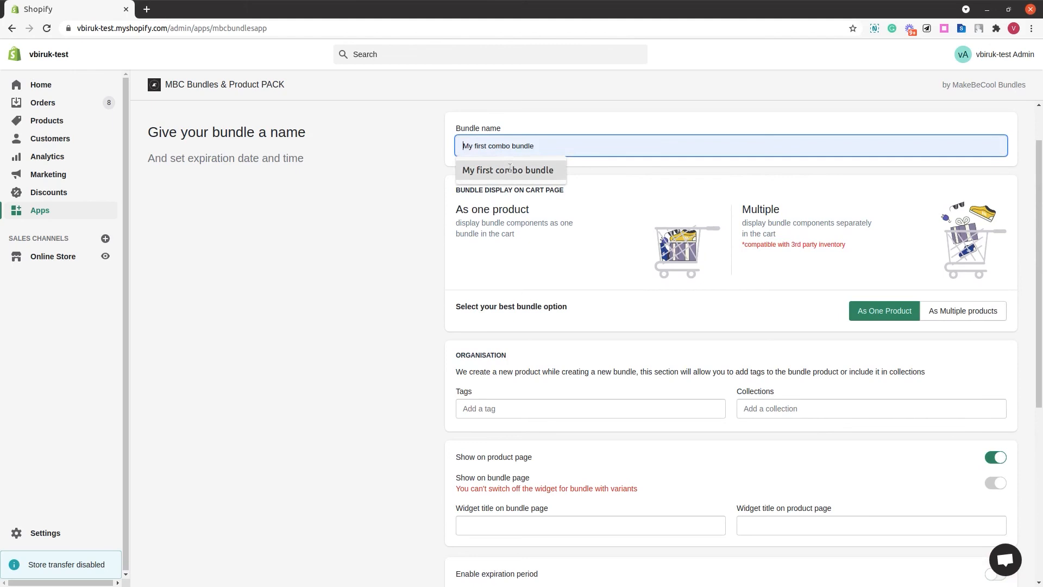
pyautogui.click(511, 170)
pyautogui.click(510, 169)
# - Try the As Multiple products cart display option, then switch back to As One Product
pyautogui.scroll(-1, 509, 169)
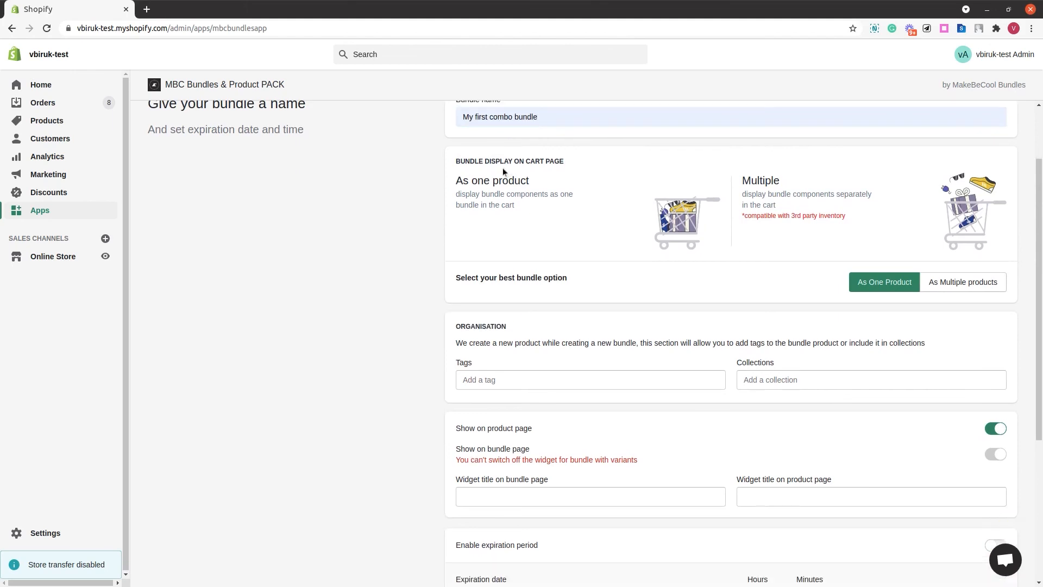
pyautogui.tripleClick(469, 163)
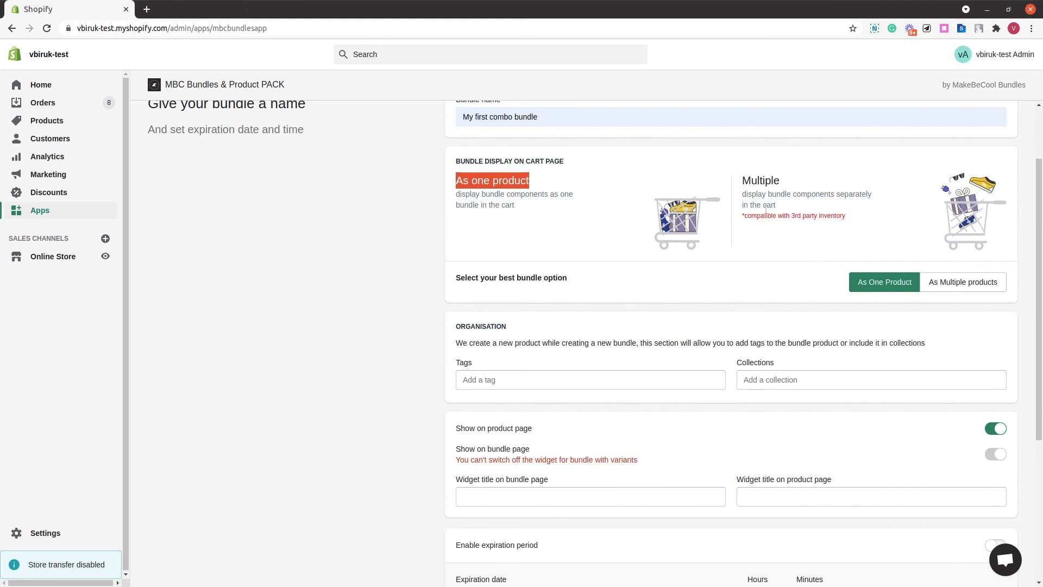
pyautogui.doubleClick(764, 183)
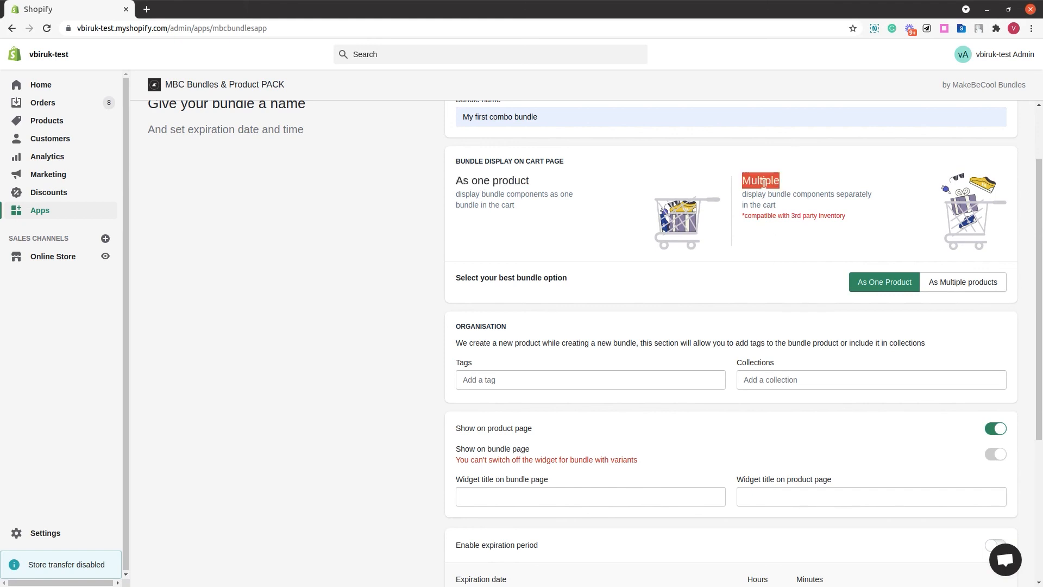
pyautogui.click(948, 283)
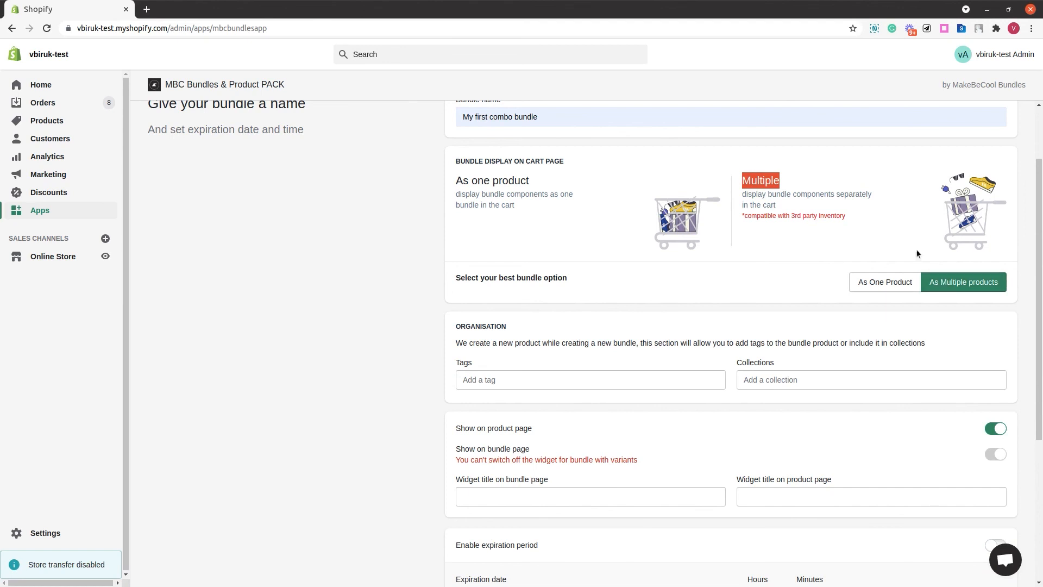
pyautogui.click(873, 284)
# - Add the existing tags Bury and BEST SELLING to the bundle
pyautogui.scroll(-2, 543, 362)
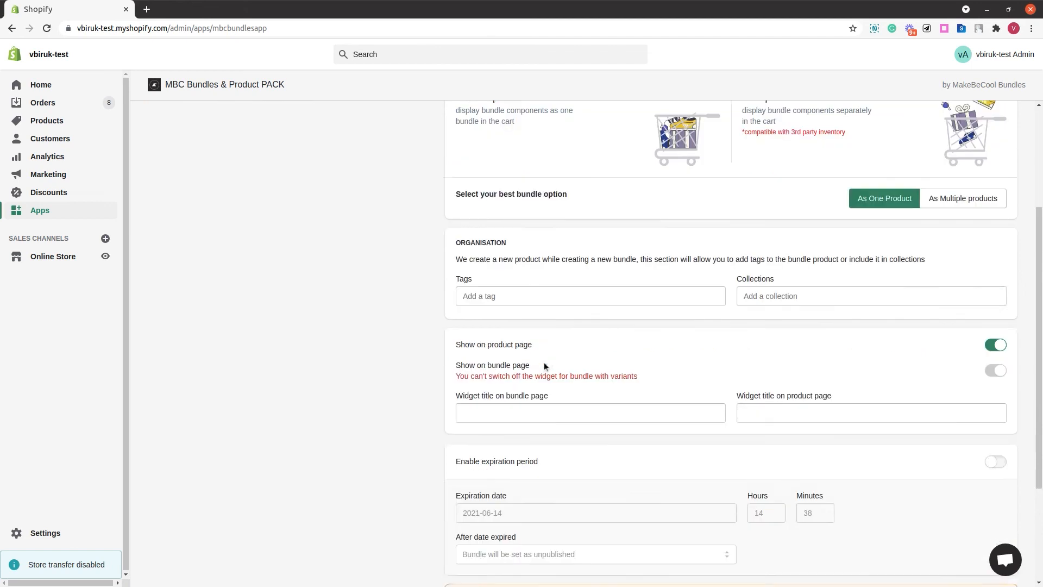
pyautogui.scroll(-1, 540, 320)
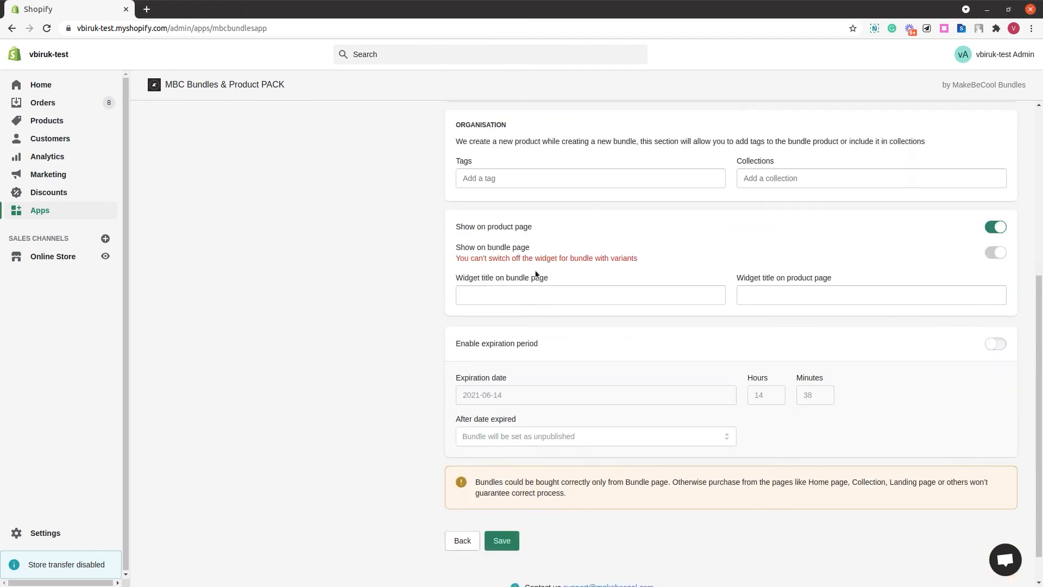
pyautogui.click(520, 181)
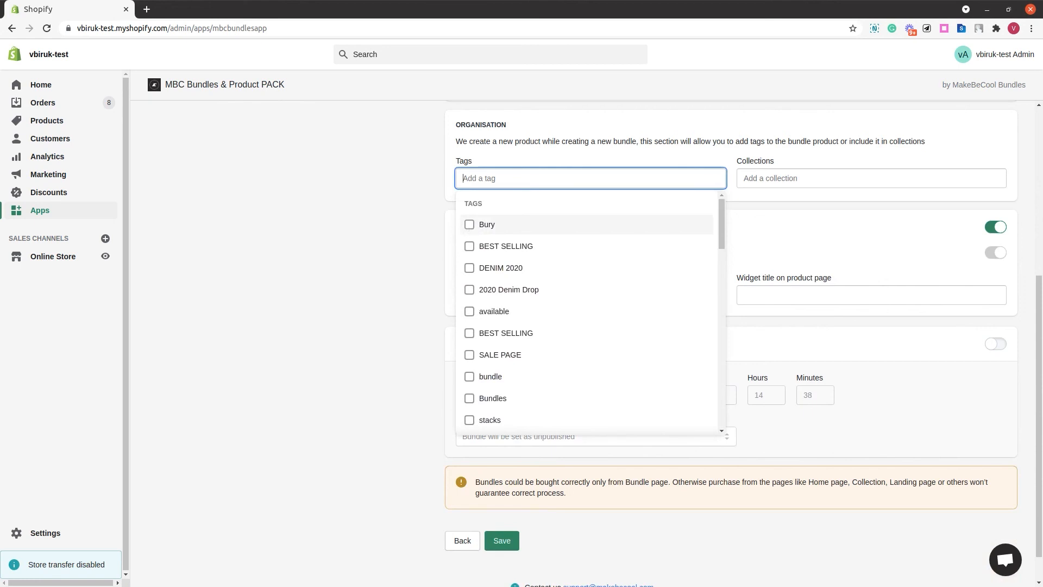
pyautogui.click(469, 225)
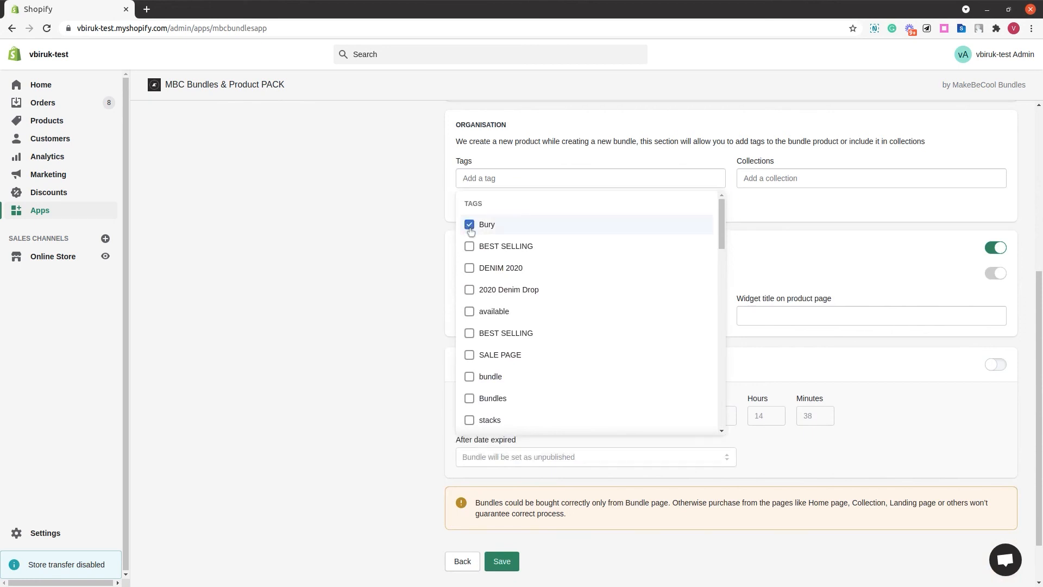
pyautogui.click(470, 248)
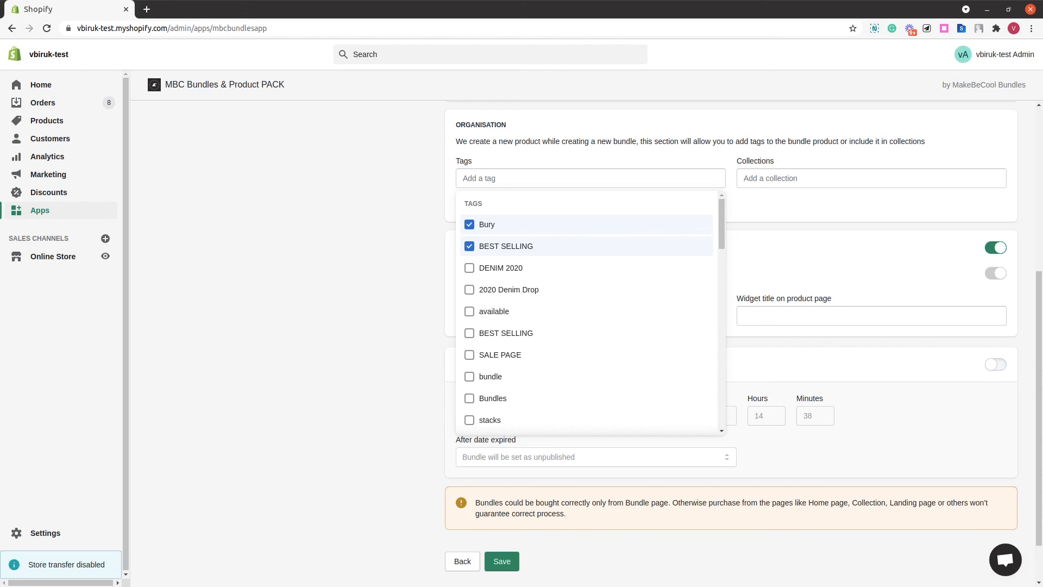
pyautogui.click(731, 209)
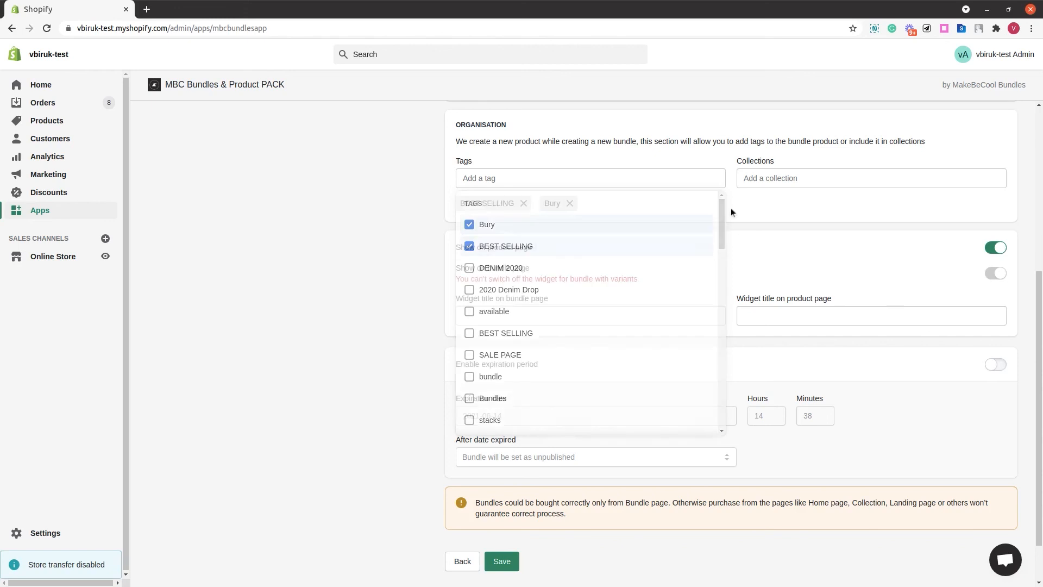
# - Create and add a new tag named random tag
pyautogui.click(660, 177)
pyautogui.write('random tag')
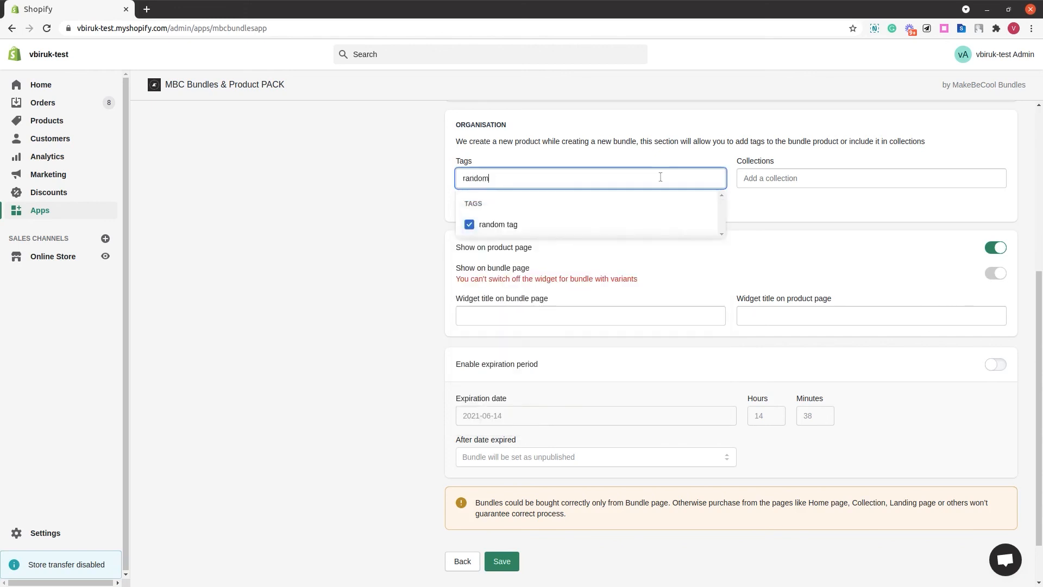
pyautogui.press('Return')
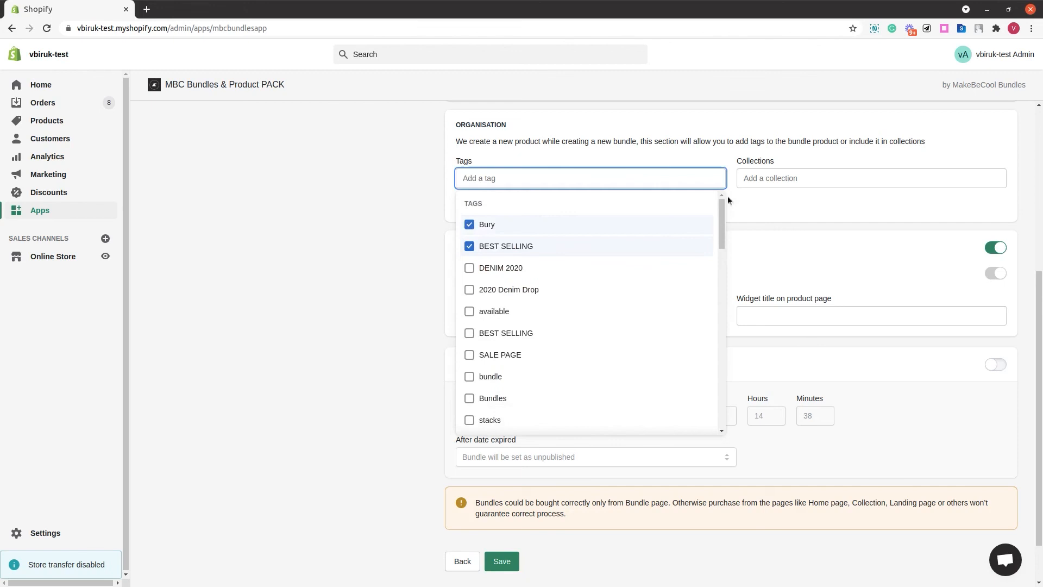
pyautogui.click(749, 206)
pyautogui.tripleClick(600, 202)
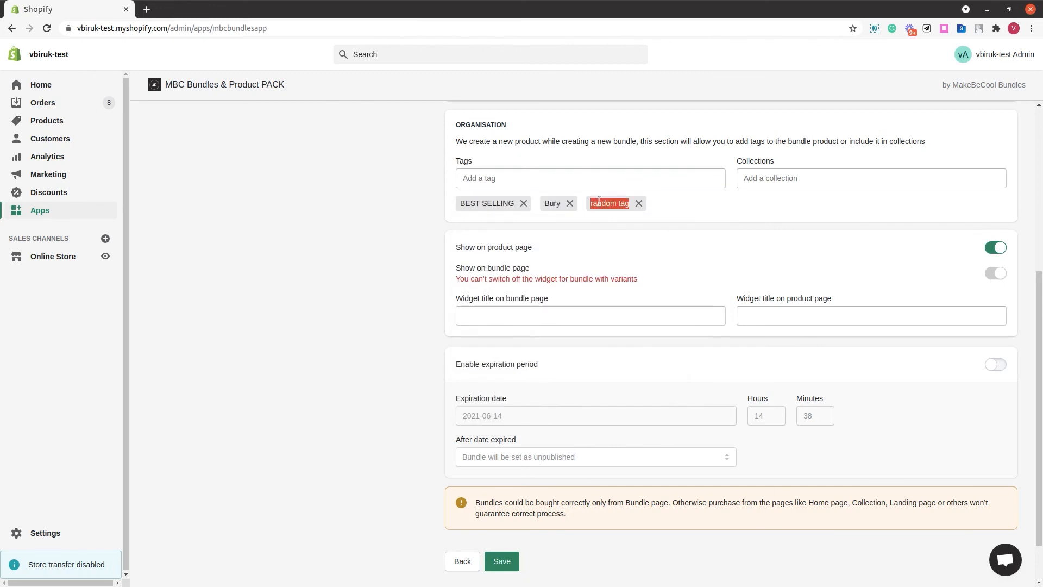
# - Add the bundle to the Home page and Best-sellers collections
pyautogui.click(704, 210)
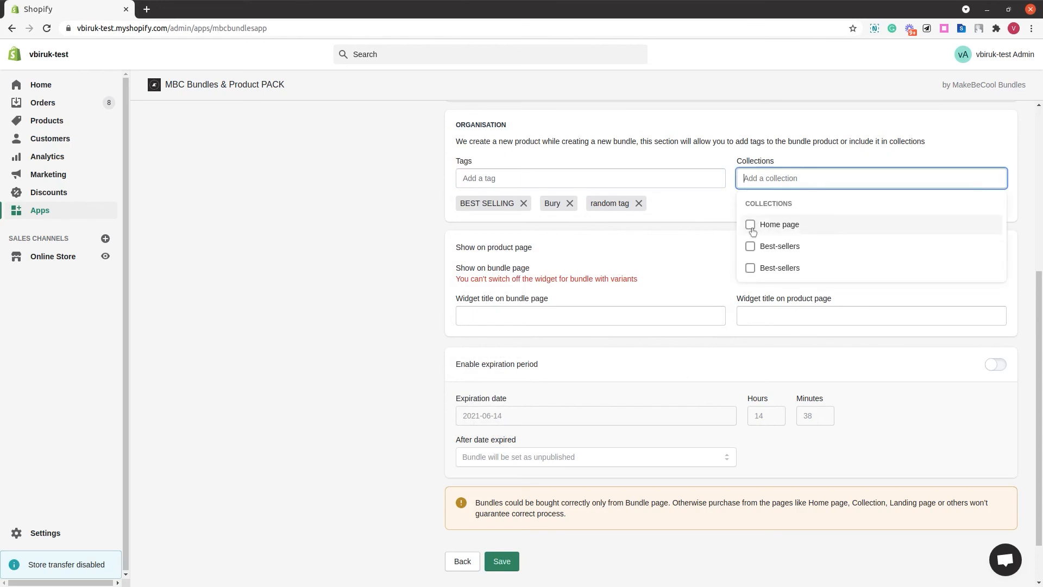
pyautogui.click(750, 225)
pyautogui.click(750, 246)
pyautogui.click(714, 213)
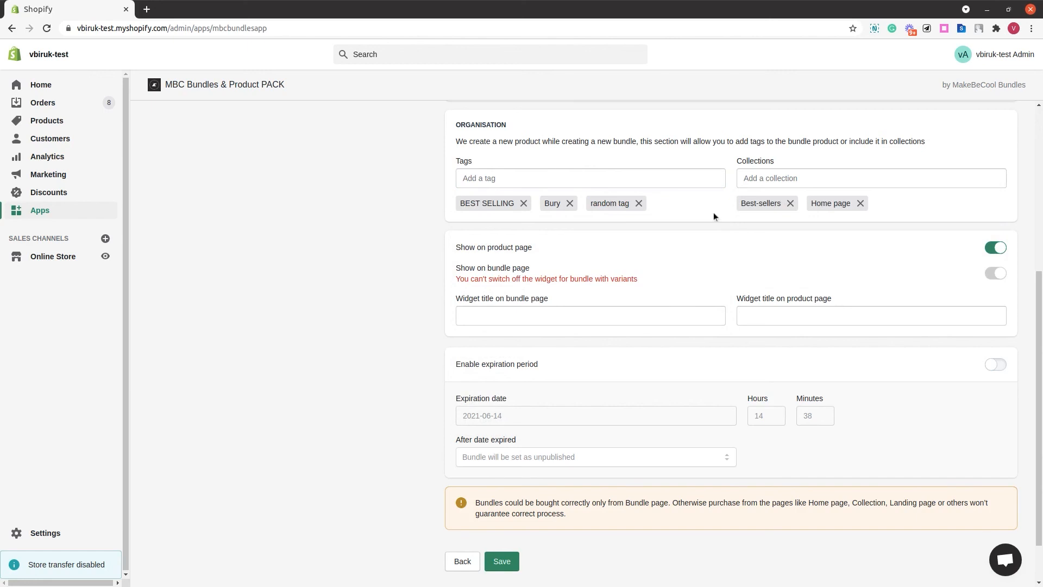
# - Examine the widget display toggles for the product page and bundle page
pyautogui.scroll(-2, 713, 213)
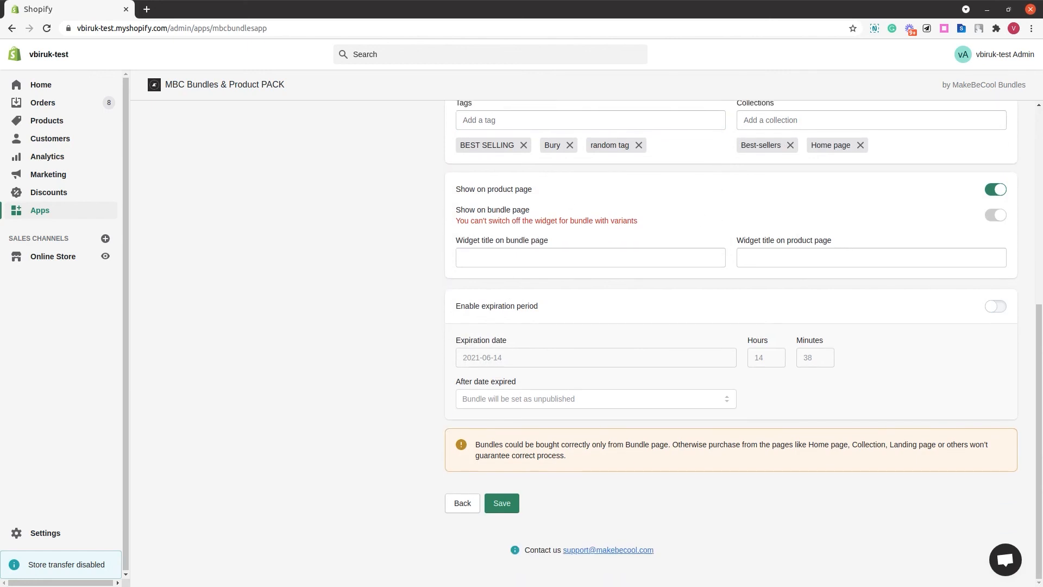
pyautogui.click(993, 190)
pyautogui.click(992, 191)
pyautogui.tripleClick(486, 188)
pyautogui.tripleClick(484, 211)
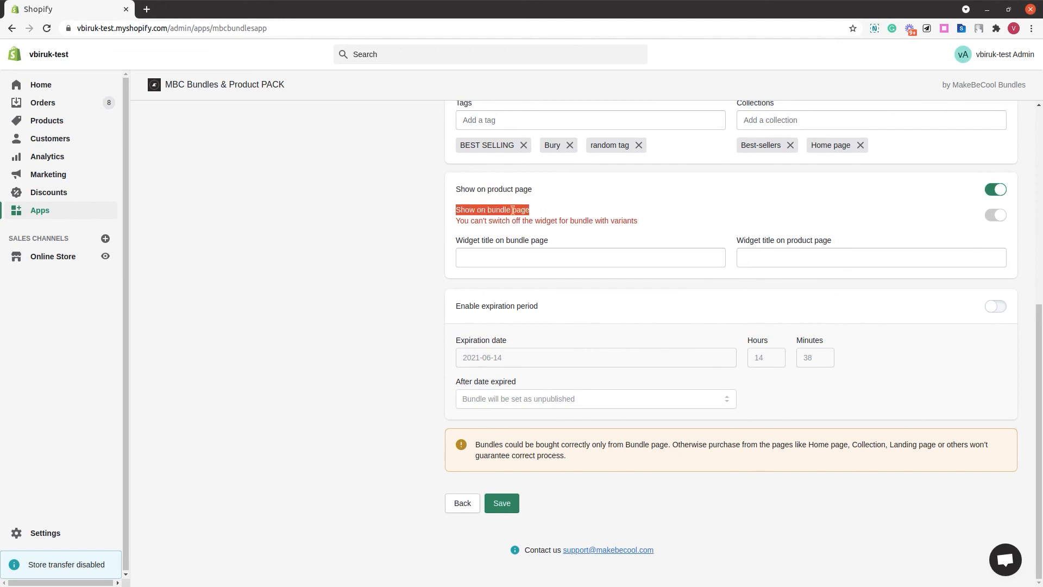
pyautogui.click(549, 193)
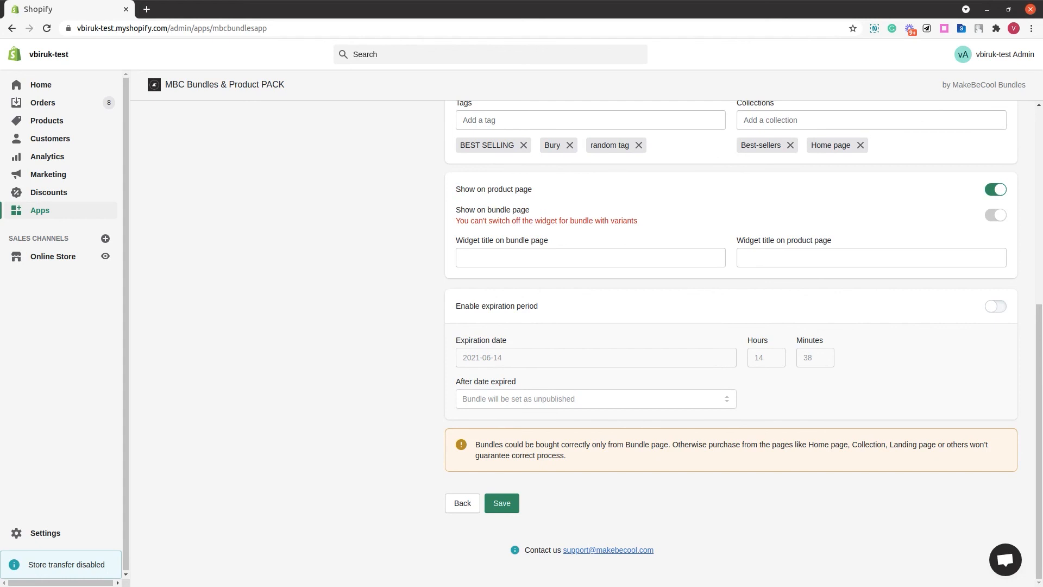
pyautogui.tripleClick(519, 188)
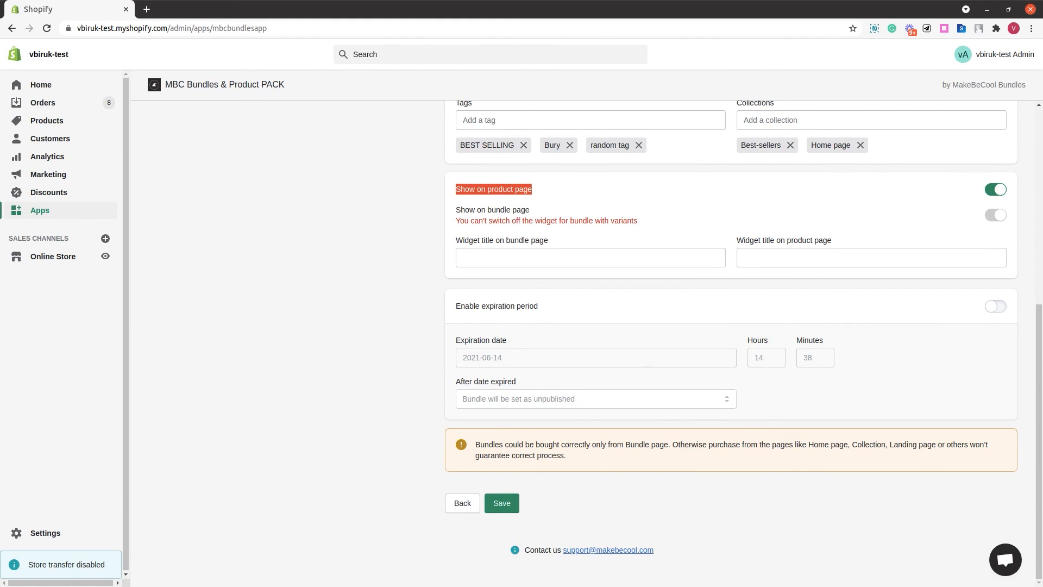
pyautogui.click(544, 198)
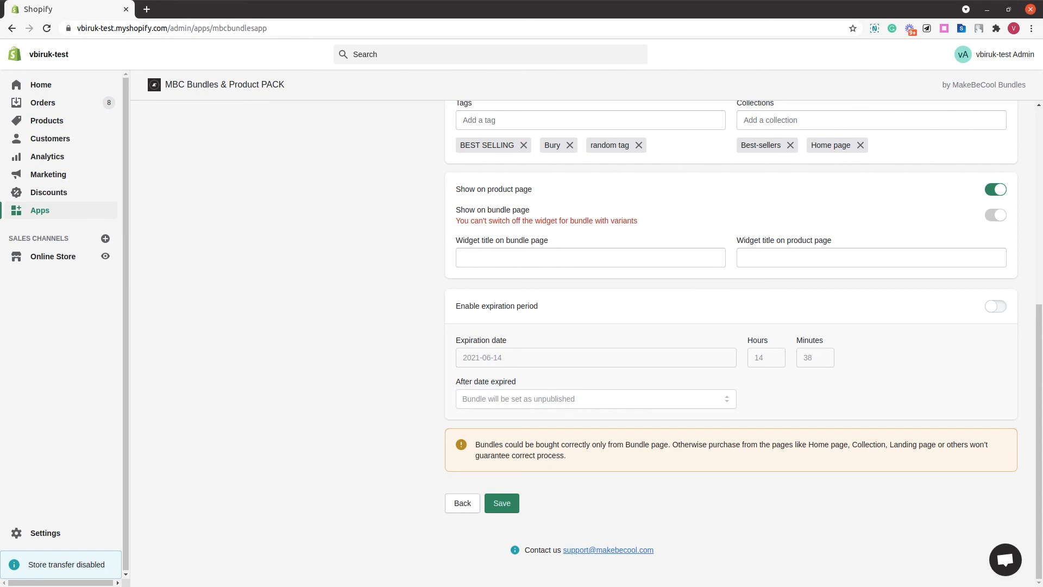
# - Set the widget titles to my widget title on bundle page and my widget title on product page
pyautogui.click(505, 258)
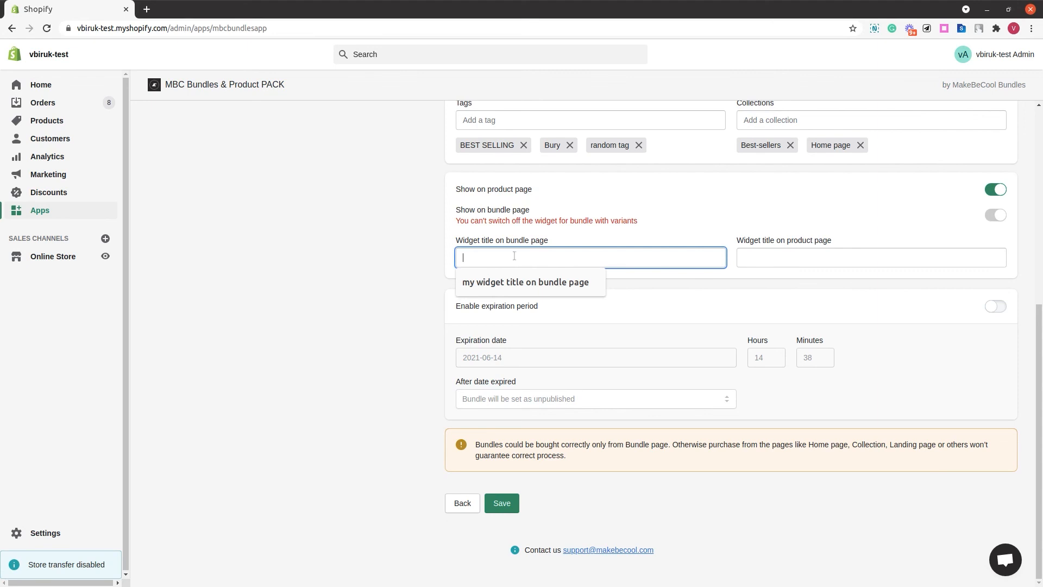
pyautogui.click(547, 282)
pyautogui.click(775, 257)
pyautogui.click(822, 282)
pyautogui.click(824, 286)
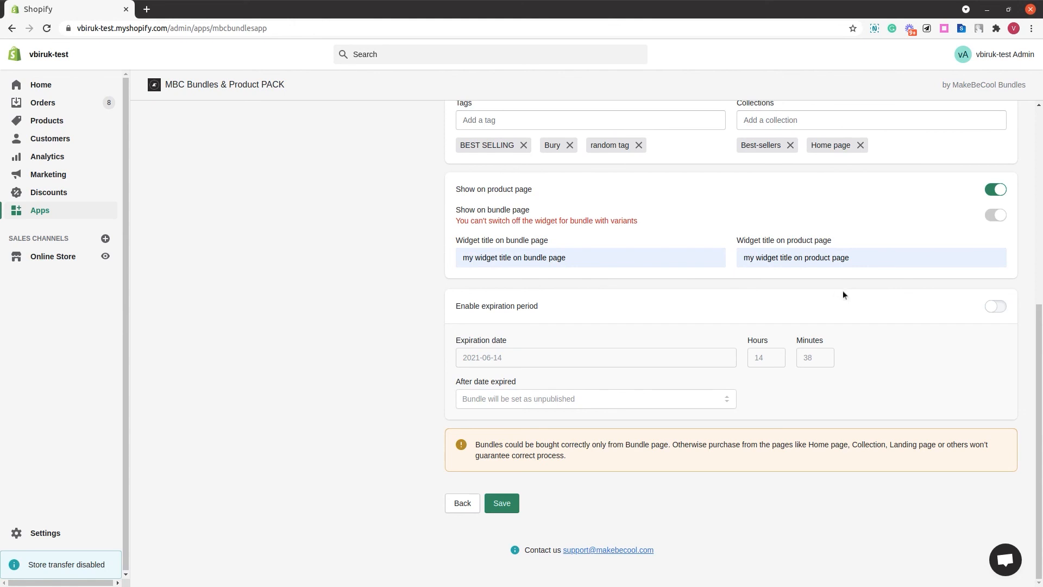
# - Enable the expiration period with expiration date 2021-06-19 at 15 hours 30 minutes
pyautogui.click(1001, 308)
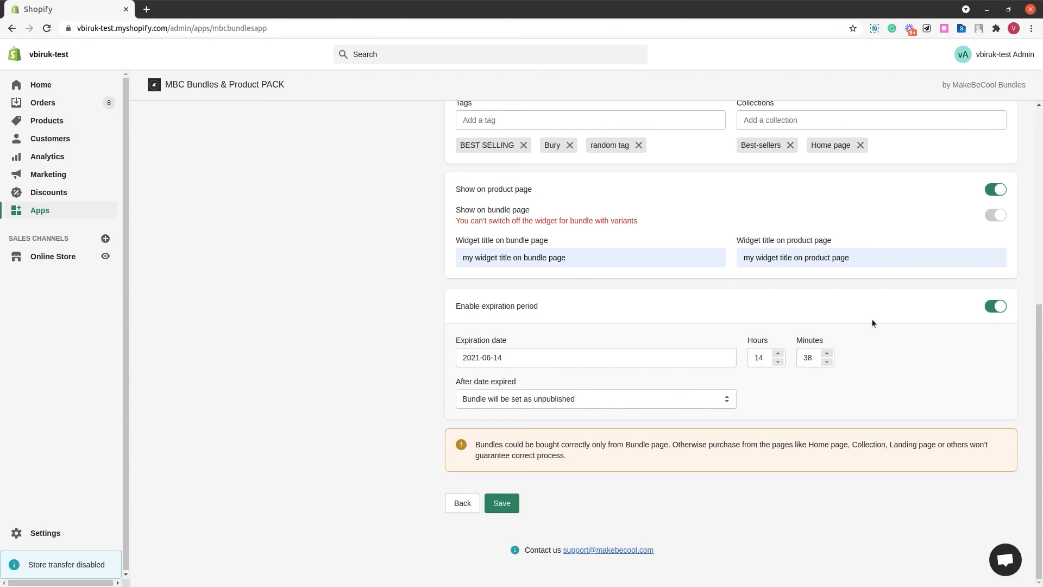
pyautogui.click(571, 353)
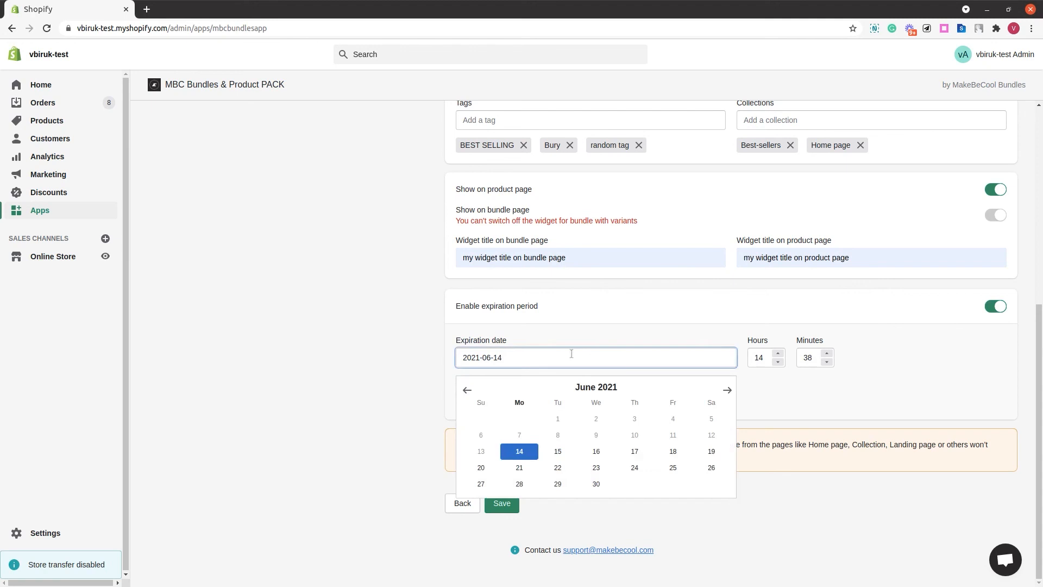
pyautogui.click(711, 451)
pyautogui.click(777, 353)
pyautogui.press('Tab')
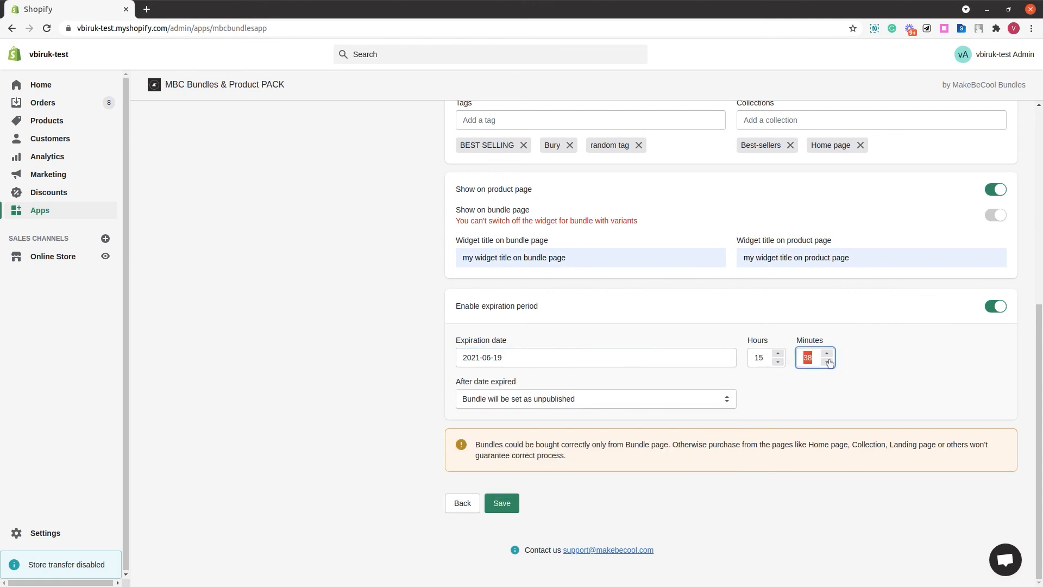
pyautogui.click(828, 362)
pyautogui.click(828, 363)
pyautogui.click(828, 363)
pyautogui.click(827, 362)
pyautogui.click(817, 390)
# - Open the after-expiry action options and save the bundle
pyautogui.click(575, 400)
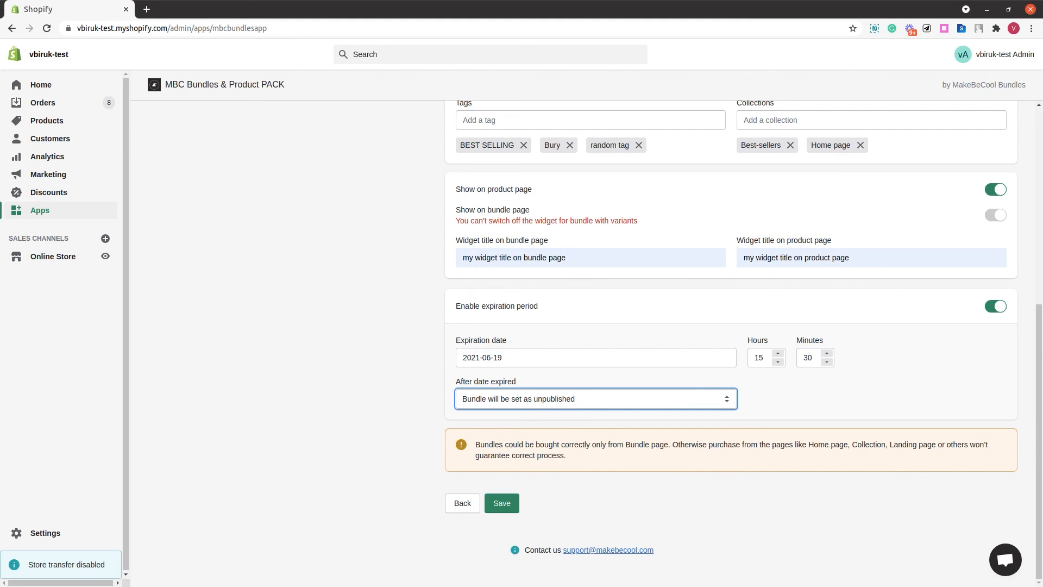
pyautogui.click(552, 404)
pyautogui.press('Up')
pyautogui.press('Up')
pyautogui.click(501, 504)
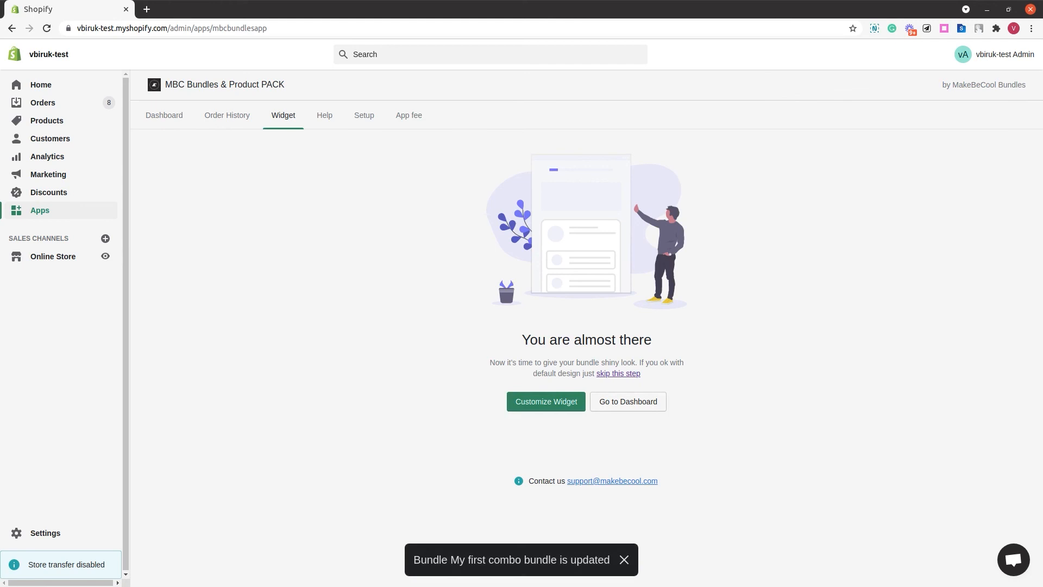
# - Go to the dashboard and view the new bundle's page in the online store
pyautogui.click(647, 403)
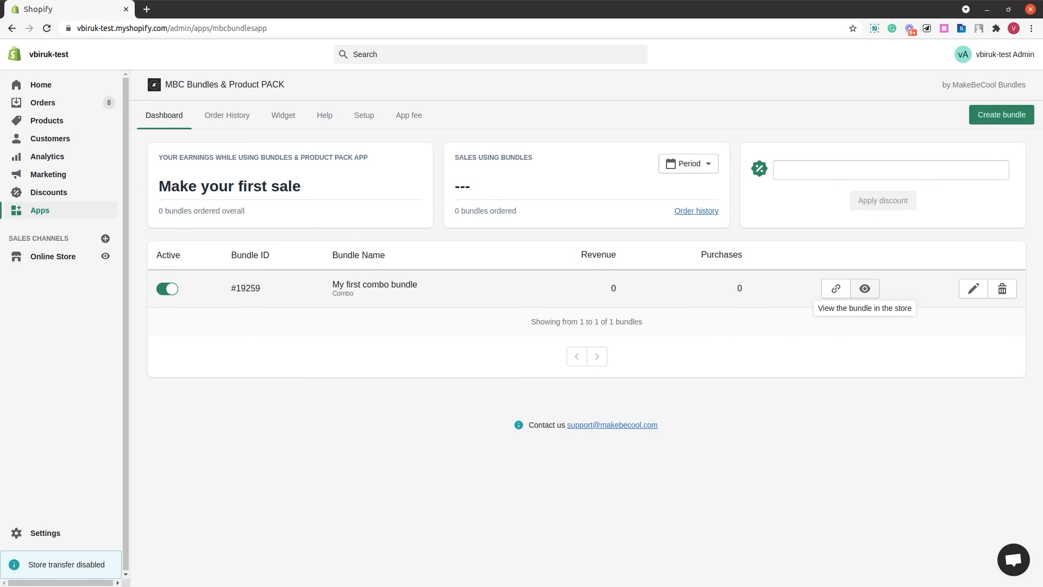
pyautogui.click(865, 289)
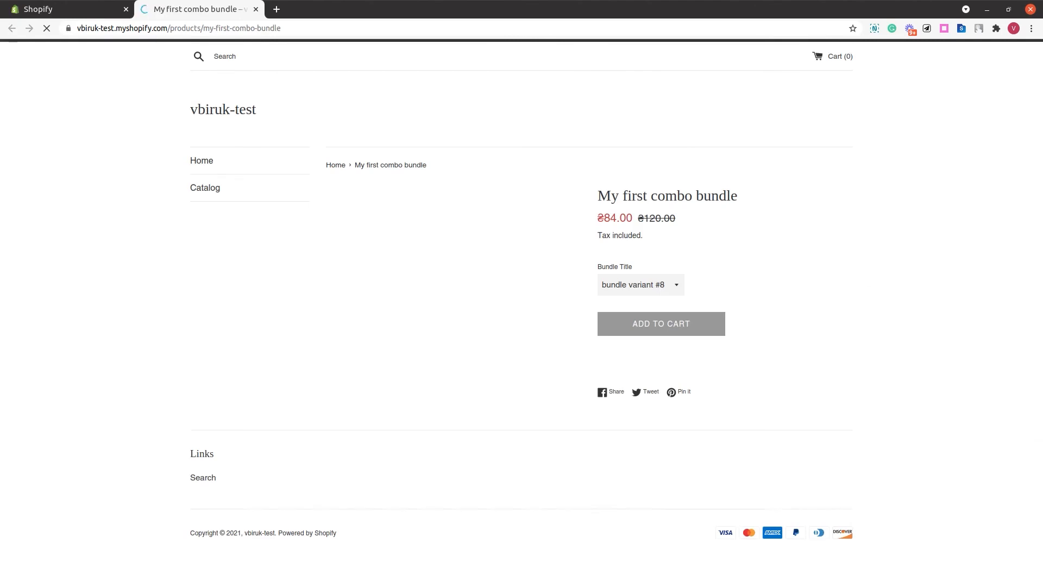
pyautogui.scroll(-2, 878, 327)
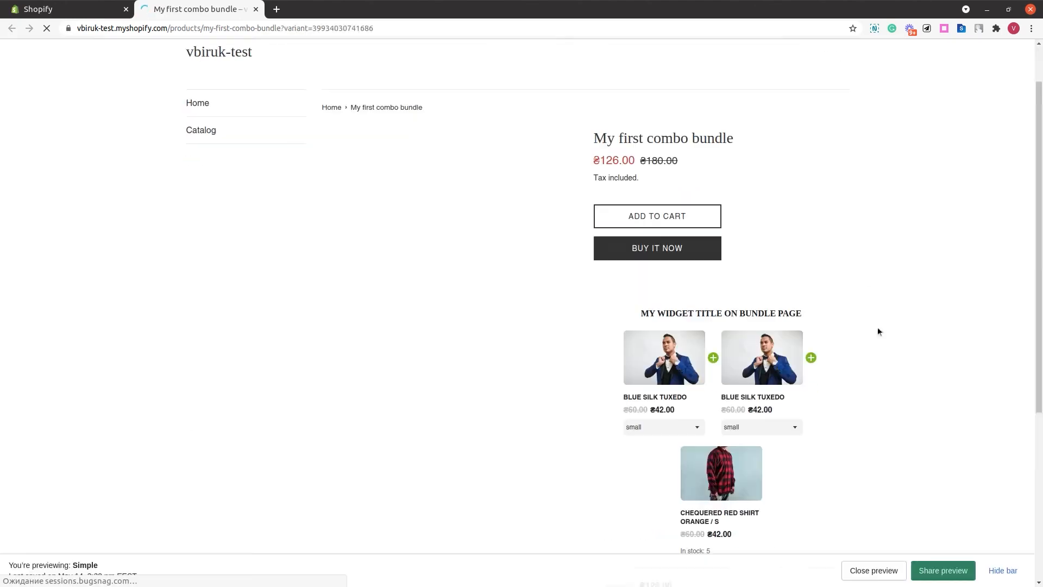
pyautogui.click(999, 571)
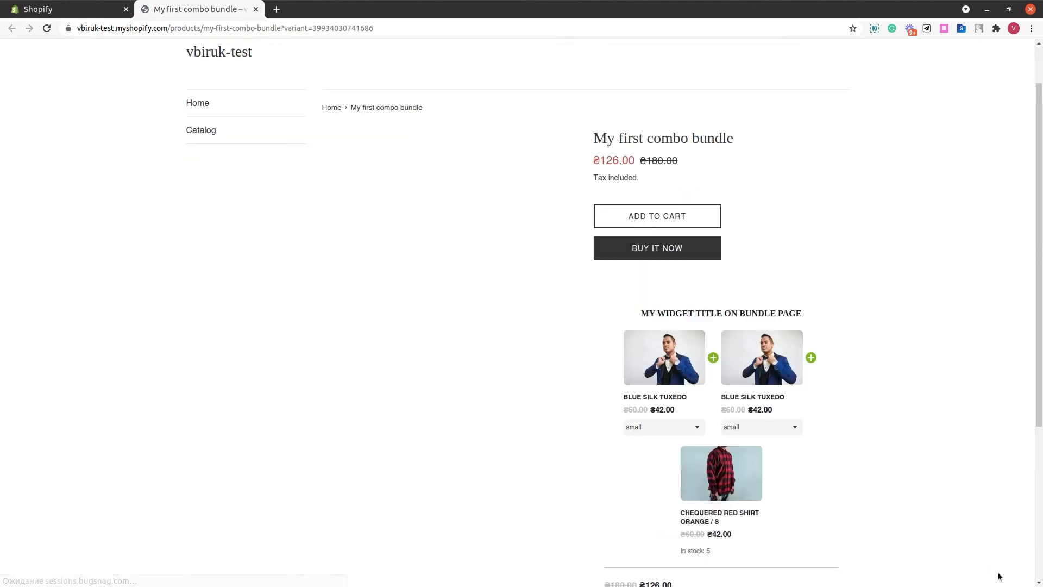
pyautogui.tripleClick(683, 140)
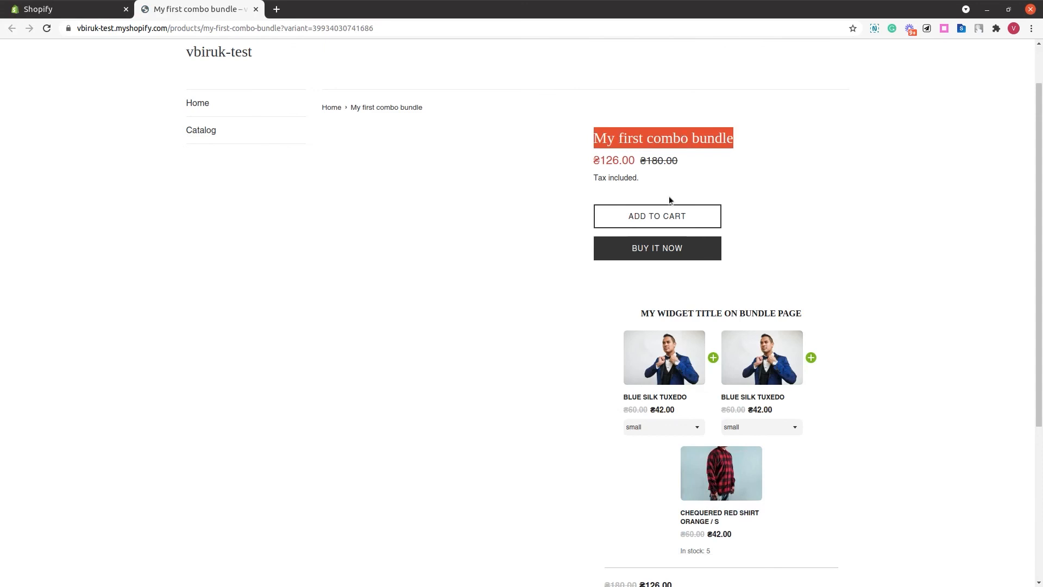
# - Examine the bundle widget's title, products and discounted prices on the bundle's store page
pyautogui.scroll(-2, 671, 169)
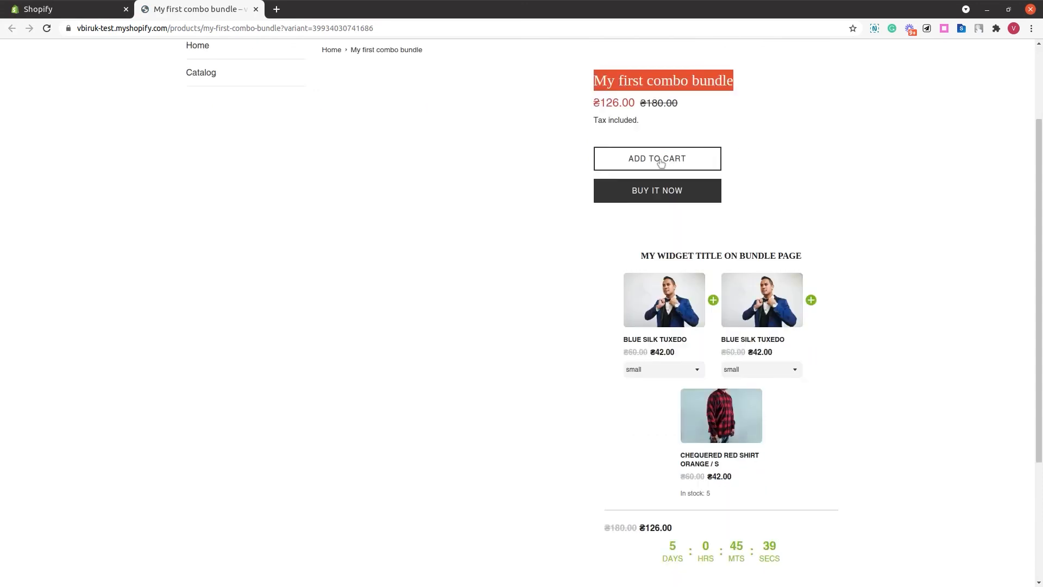
pyautogui.scroll(-2, 661, 165)
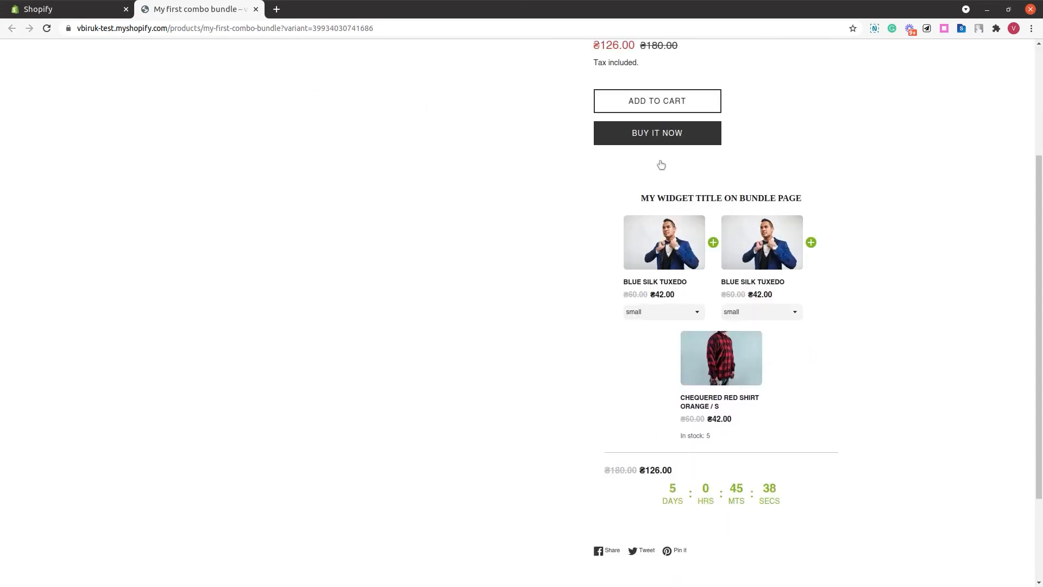
pyautogui.moveTo(661, 166); pyautogui.dragTo(801, 498)
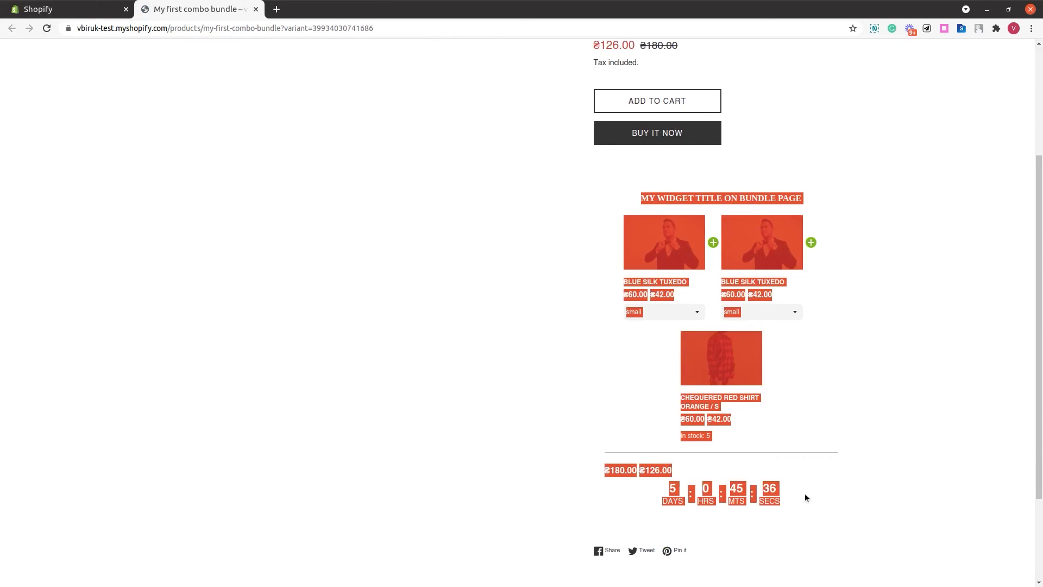
pyautogui.click(804, 493)
pyautogui.doubleClick(725, 198)
pyautogui.tripleClick(727, 199)
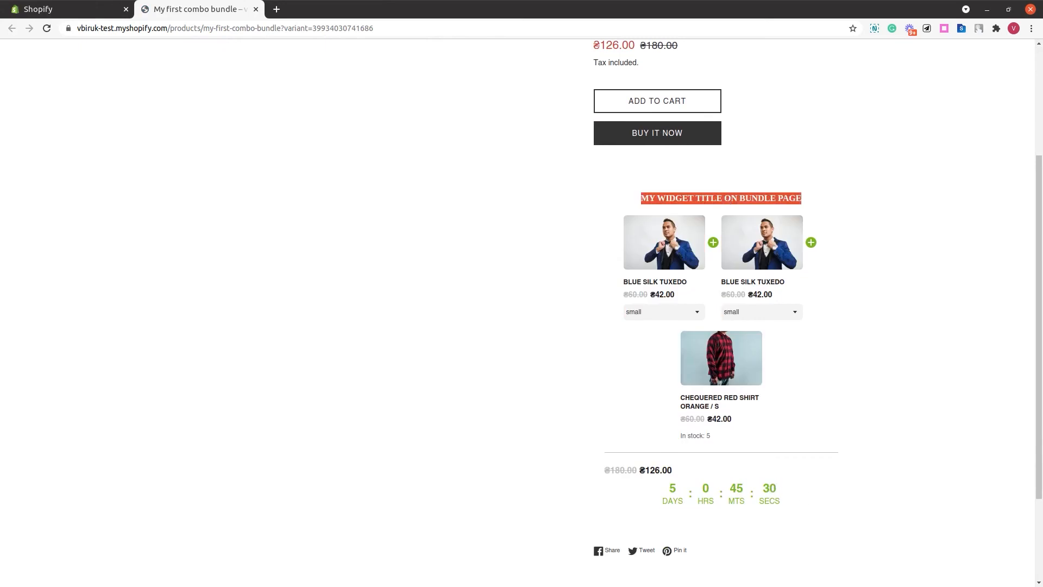
pyautogui.click(715, 212)
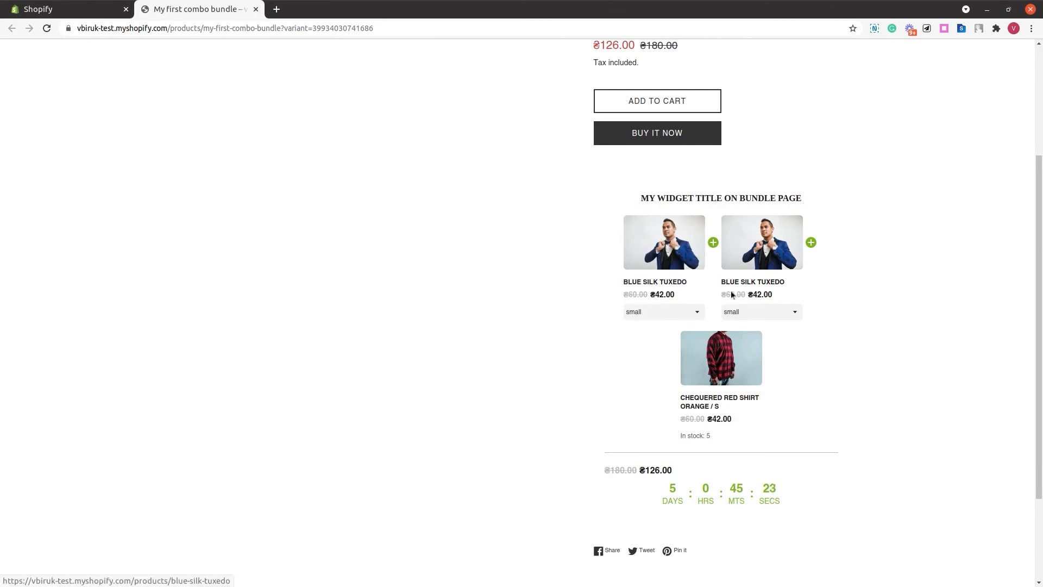
pyautogui.moveTo(680, 416); pyautogui.dragTo(721, 419)
pyautogui.click(738, 418)
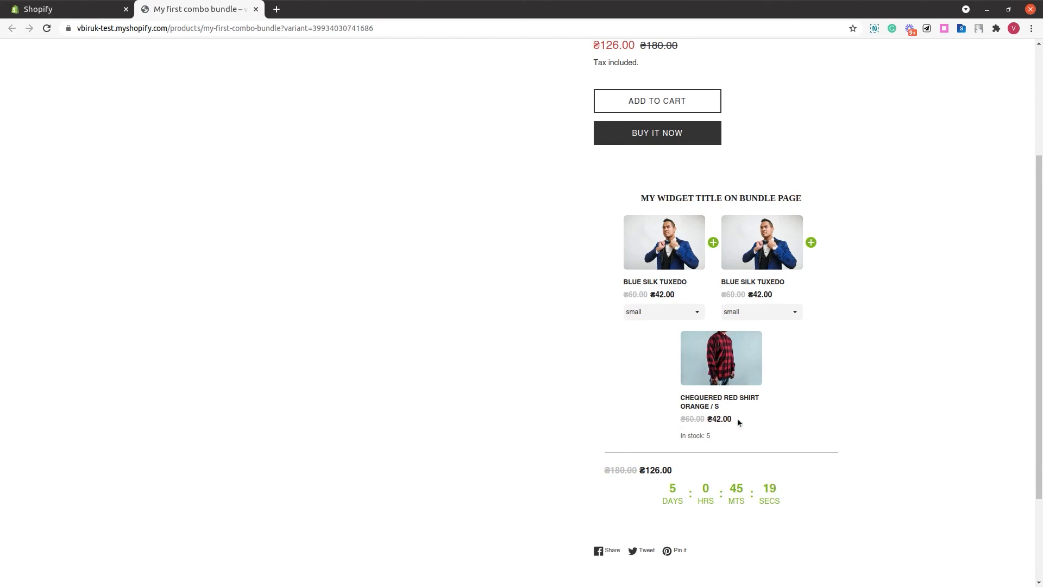
# - Examine the bundle total price and the expiry countdown timer below the widget
pyautogui.scroll(-2, 715, 436)
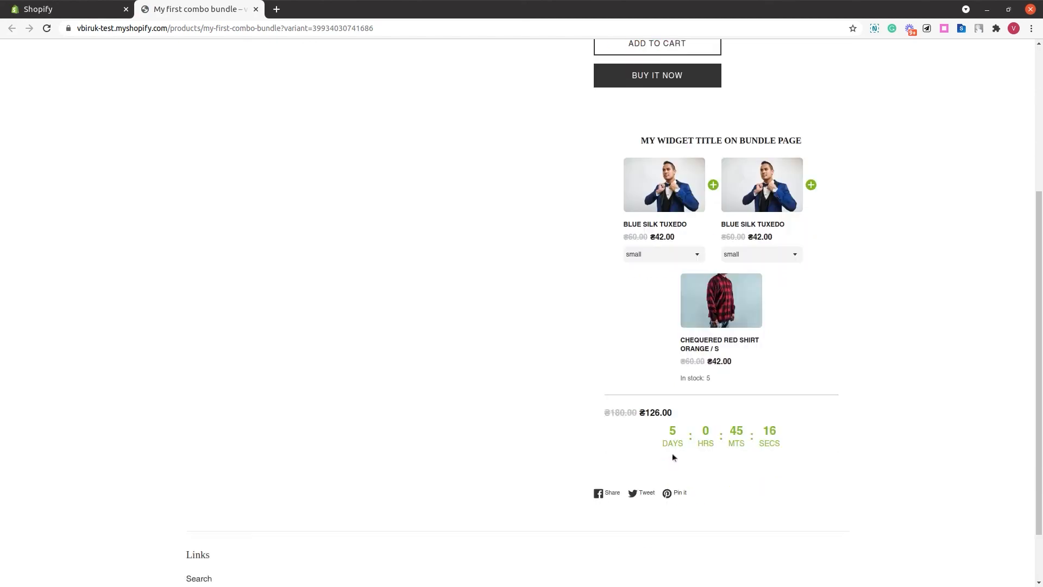
pyautogui.moveTo(669, 432); pyautogui.dragTo(775, 437)
pyautogui.click(784, 427)
pyautogui.scroll(2, 784, 427)
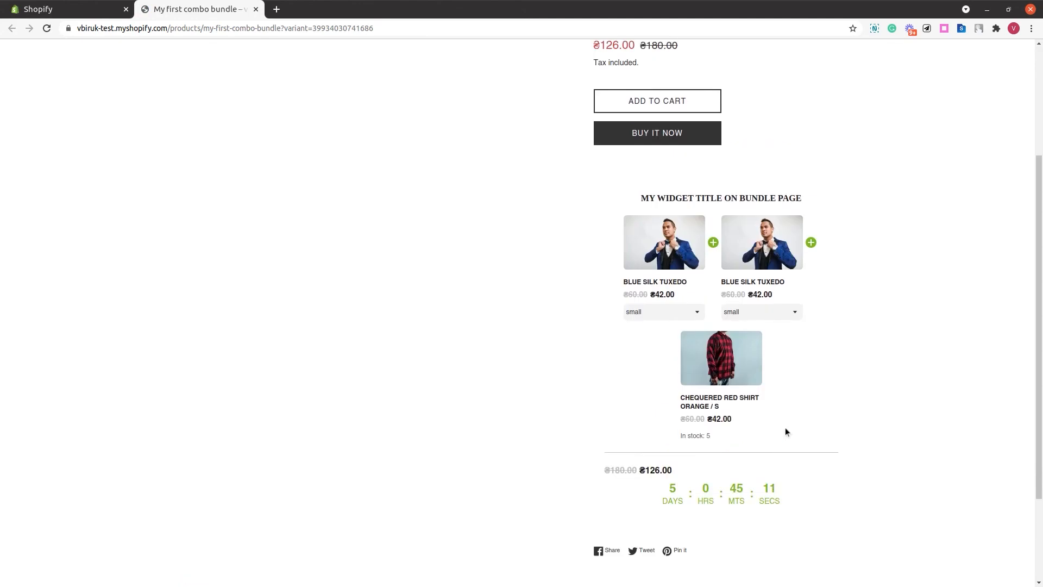
pyautogui.scroll(5, 785, 432)
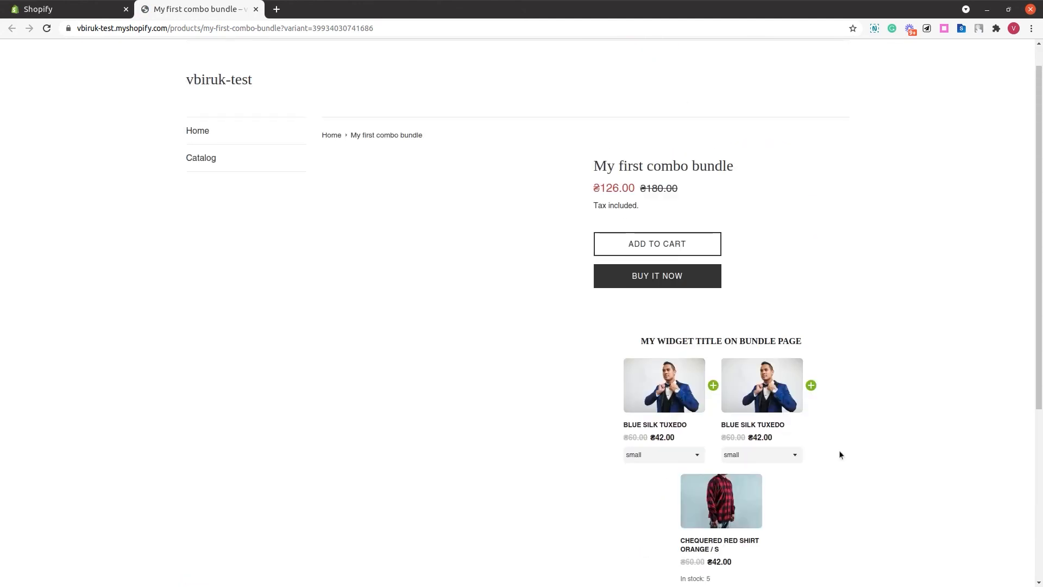
pyautogui.scroll(-2, 839, 452)
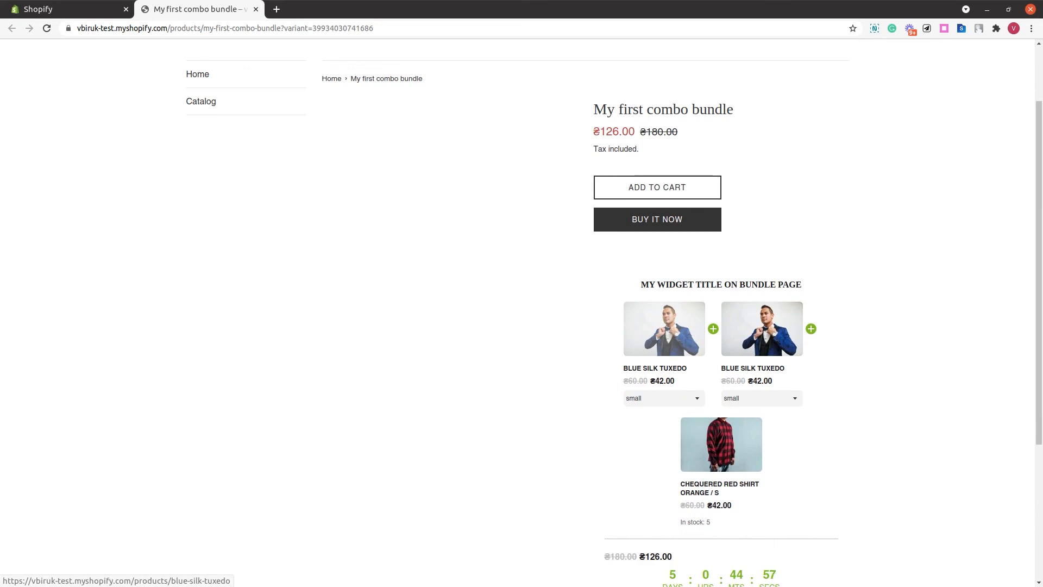
# - Open the Blue Silk Tuxedo product page from the bundle widget and hide the preview bar
pyautogui.click(660, 341)
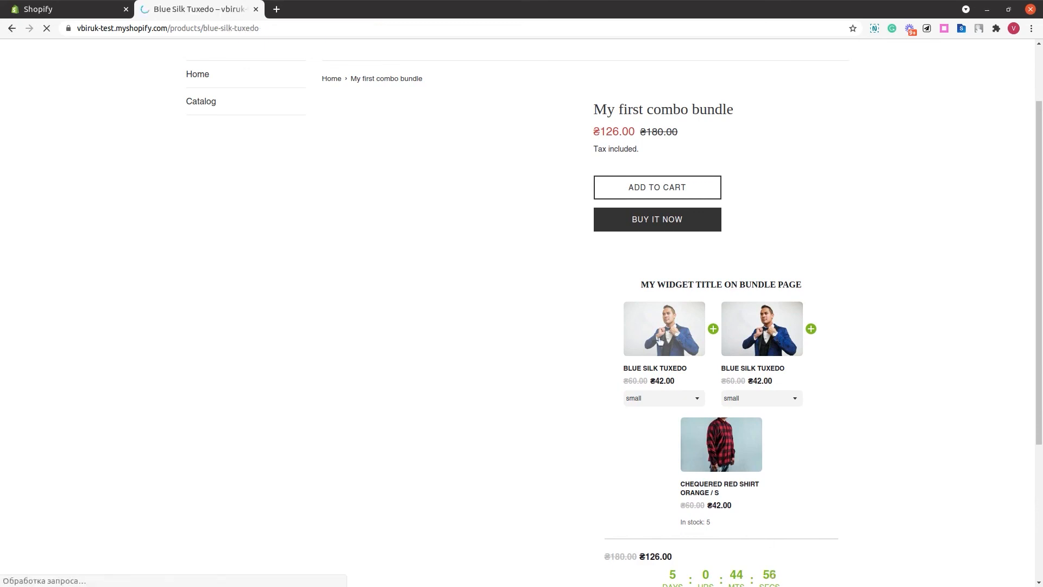
pyautogui.scroll(-1, 729, 335)
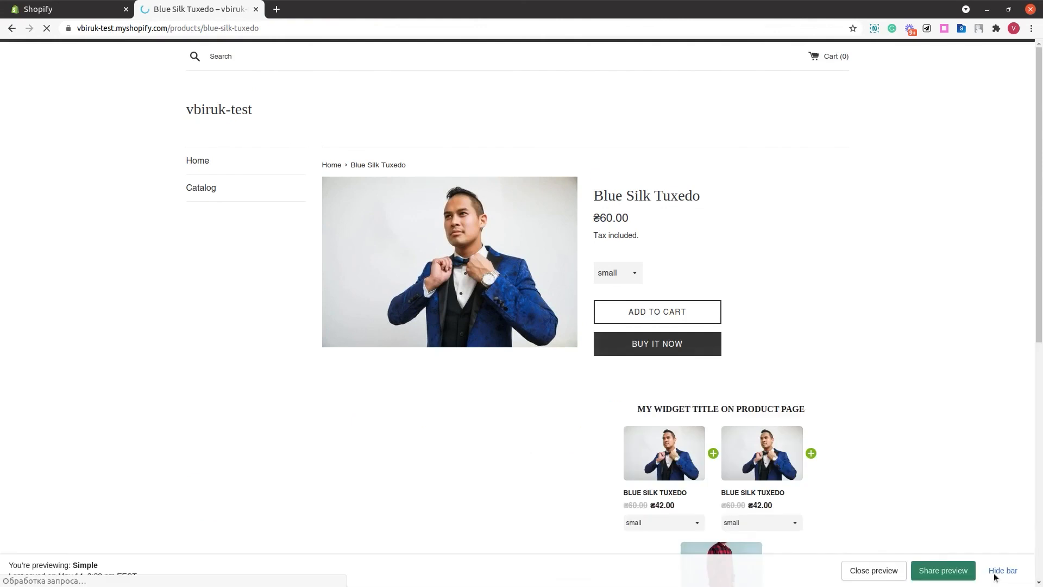
pyautogui.click(1016, 572)
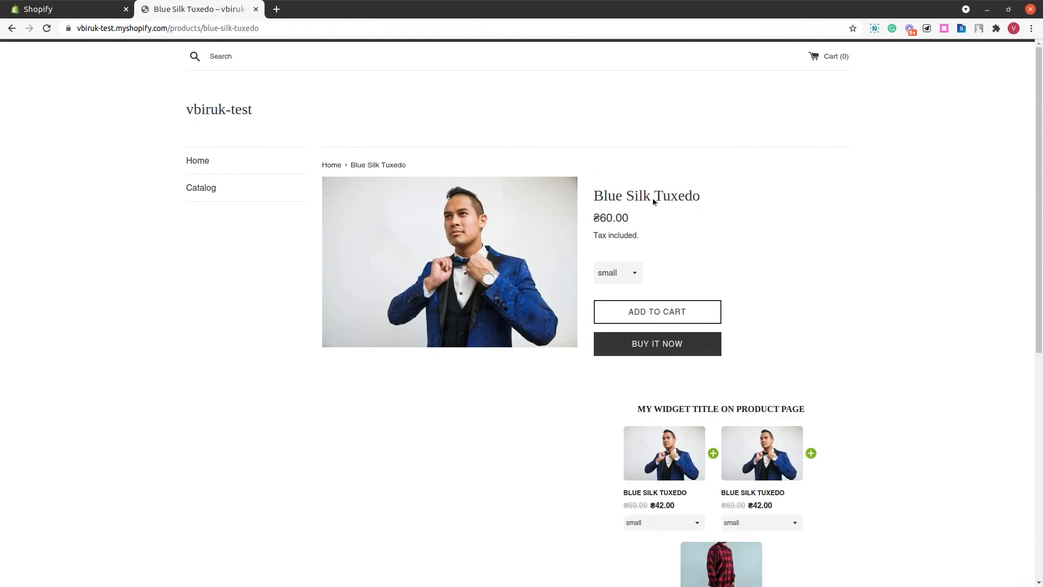
# - Examine the bundle widget, its title and countdown timer on the Blue Silk Tuxedo product page
pyautogui.tripleClick(648, 197)
pyautogui.scroll(-1, 646, 219)
pyautogui.scroll(-2, 644, 215)
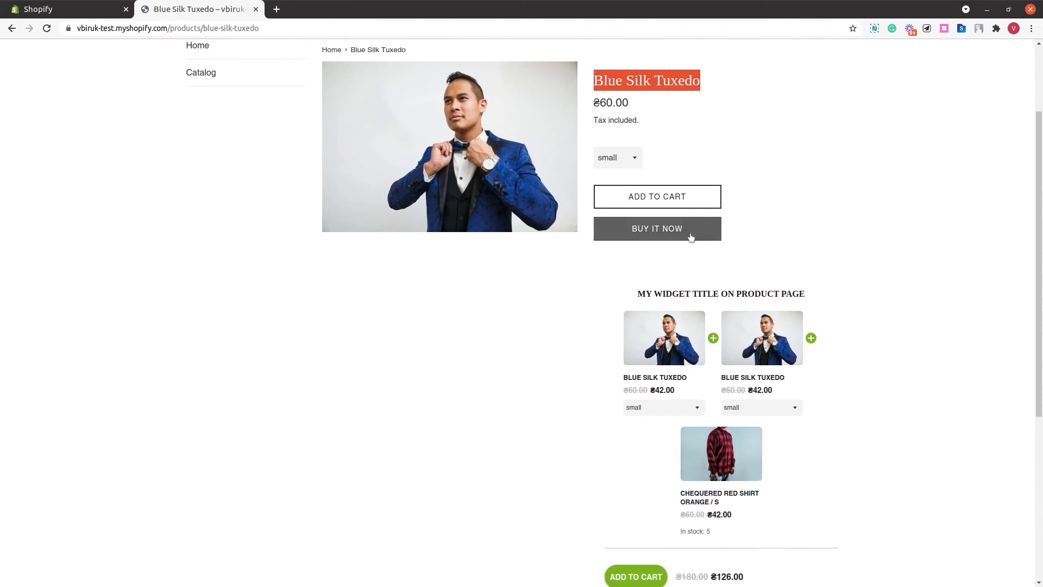
pyautogui.scroll(-3, 694, 265)
pyautogui.moveTo(638, 205); pyautogui.dragTo(767, 499)
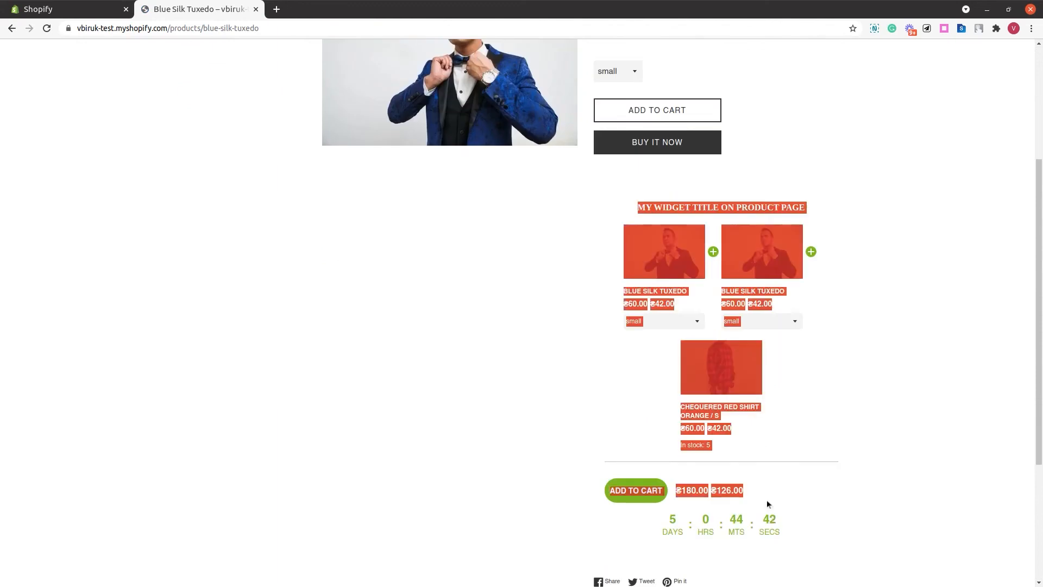
pyautogui.click(794, 483)
pyautogui.tripleClick(733, 207)
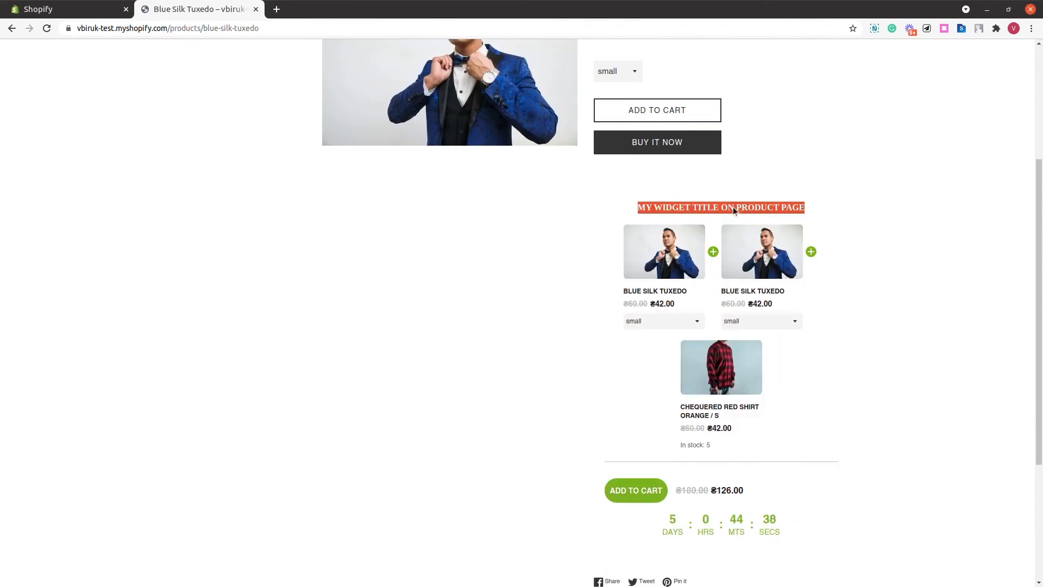
pyautogui.scroll(-1, 732, 207)
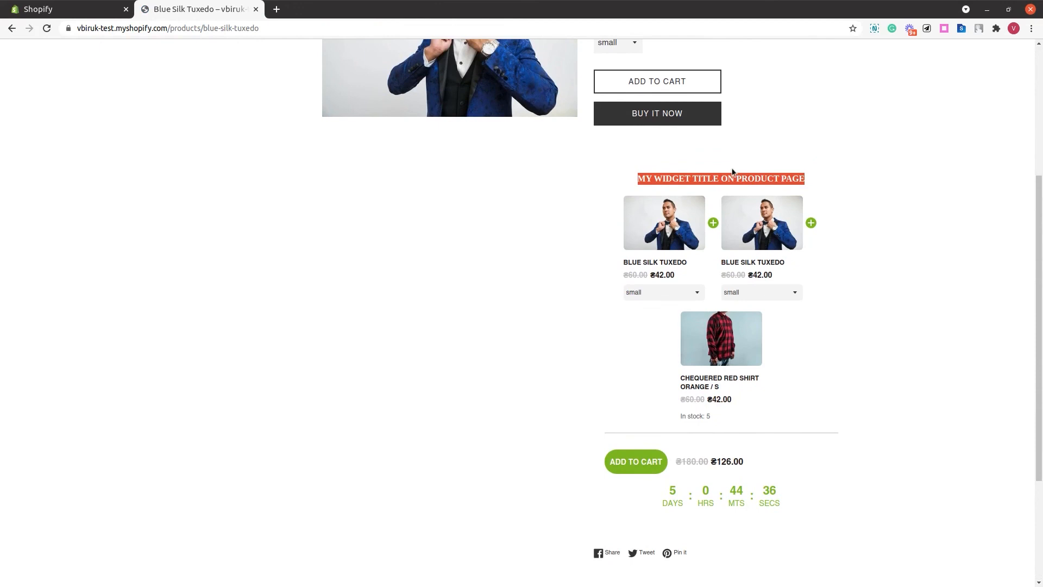
pyautogui.scroll(-1, 739, 157)
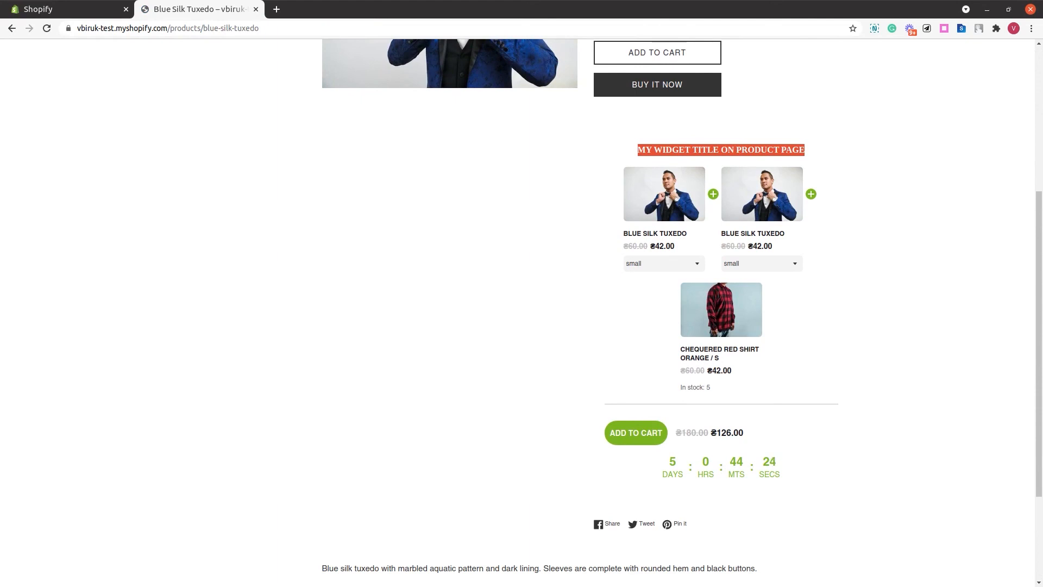
pyautogui.click(834, 290)
pyautogui.scroll(-1, 834, 290)
pyautogui.scroll(-1, 834, 290)
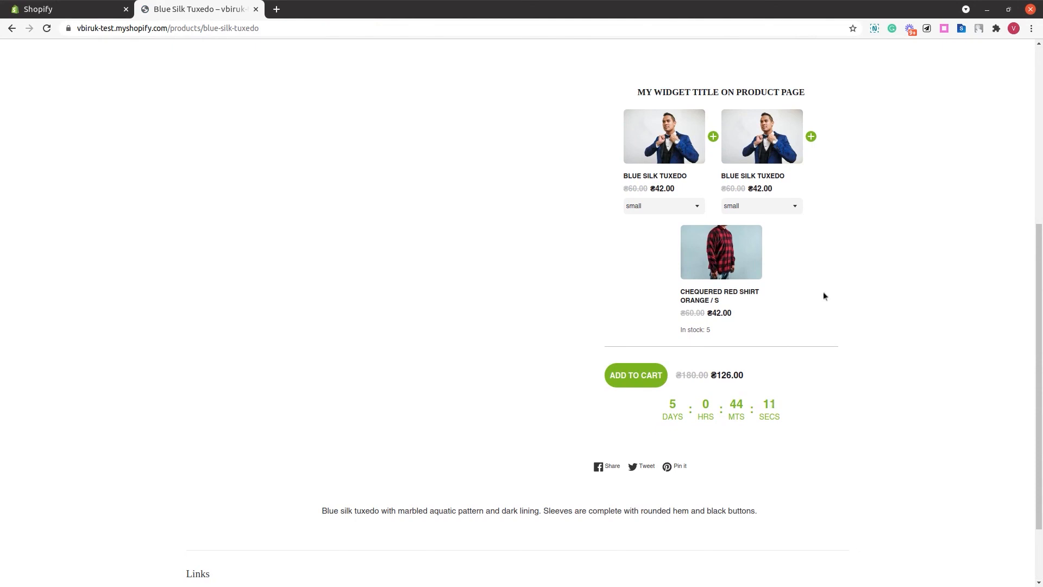
# - Add the bundle to the cart from the product page widget
pyautogui.click(638, 375)
pyautogui.click(680, 398)
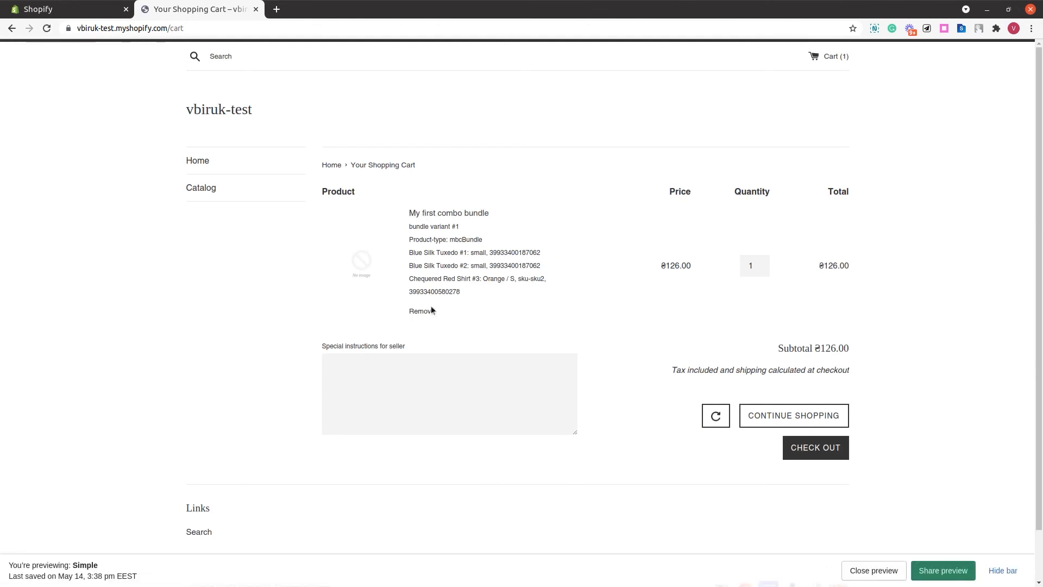
# - Examine the bundle's line item details and component variants in the shopping cart
pyautogui.moveTo(463, 293); pyautogui.dragTo(409, 212)
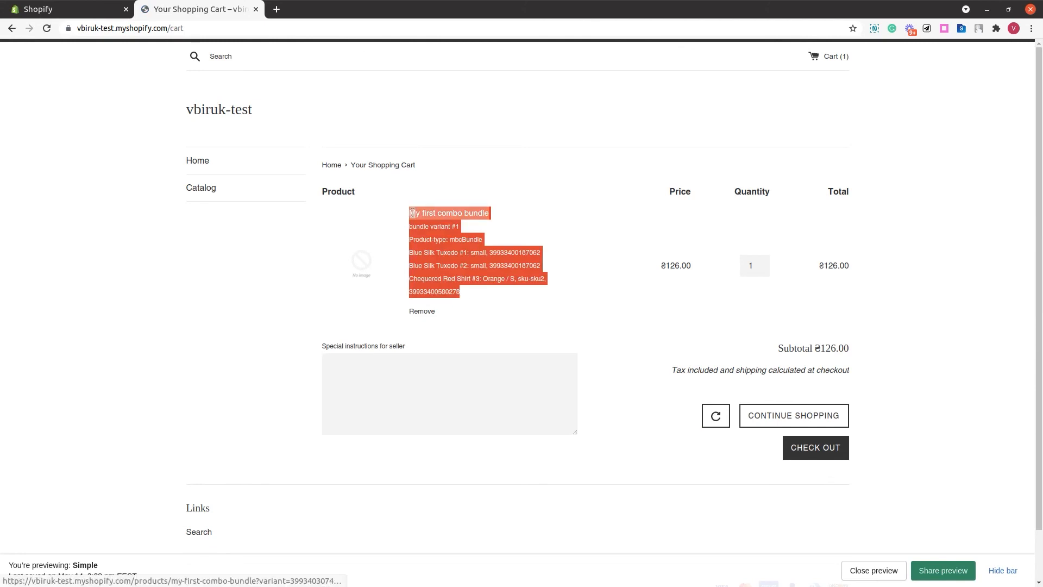
pyautogui.tripleClick(449, 253)
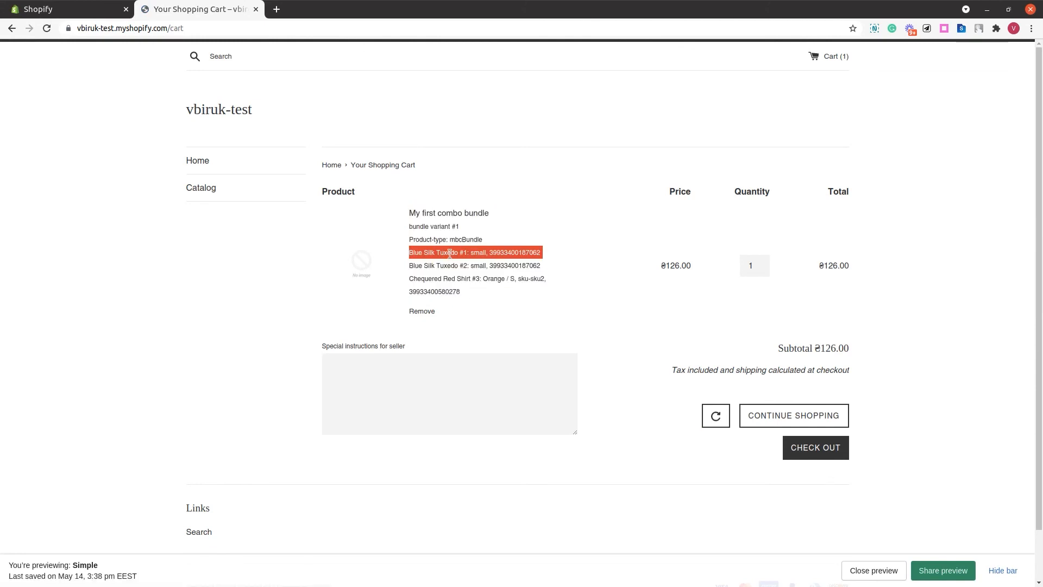
pyautogui.click(451, 254)
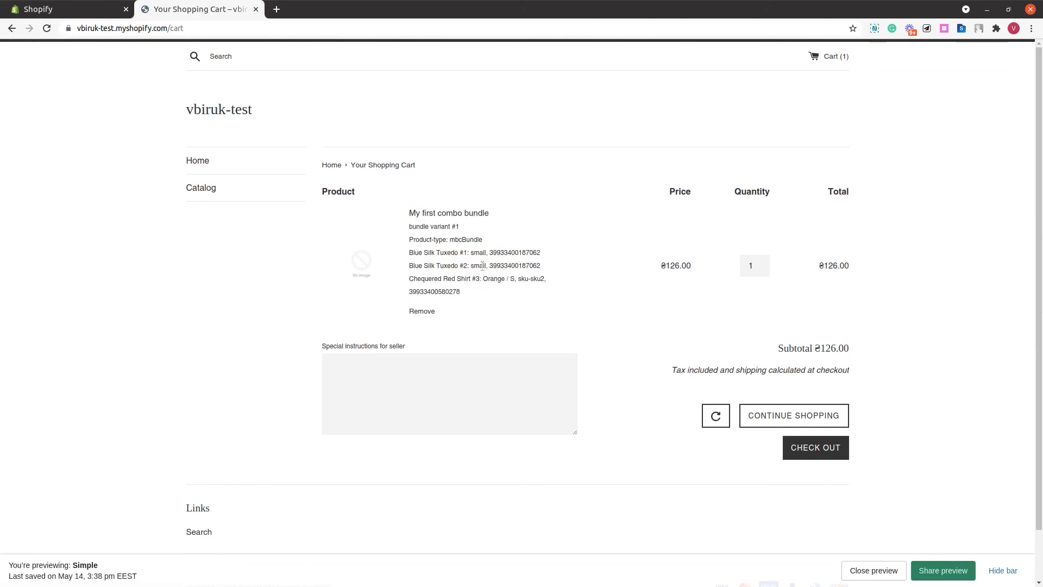
pyautogui.moveTo(518, 278); pyautogui.dragTo(544, 266)
pyautogui.click(542, 273)
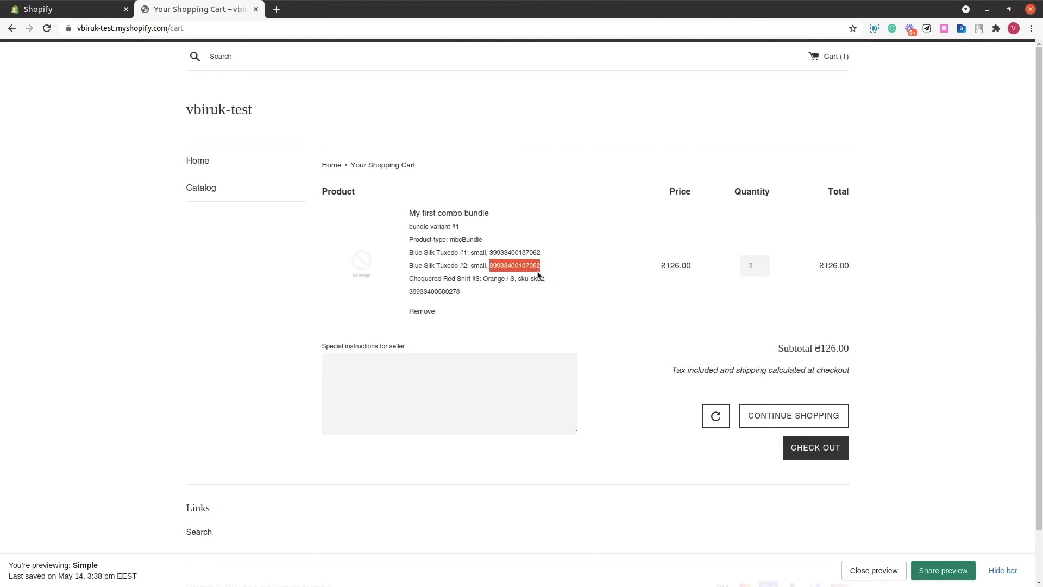
pyautogui.click(538, 272)
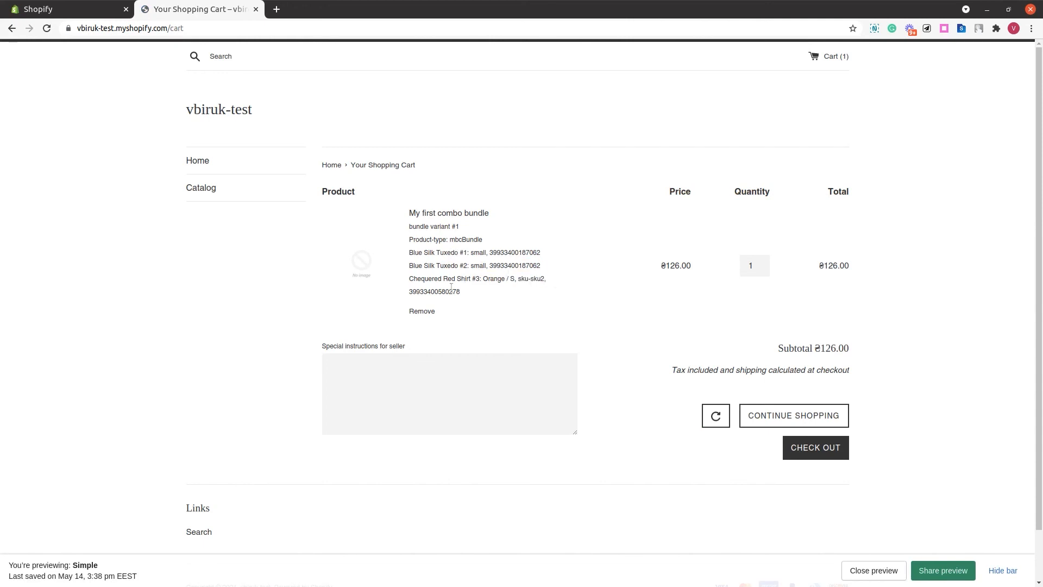
# - Remove the bundle from the cart and close the store preview tab
pyautogui.click(422, 311)
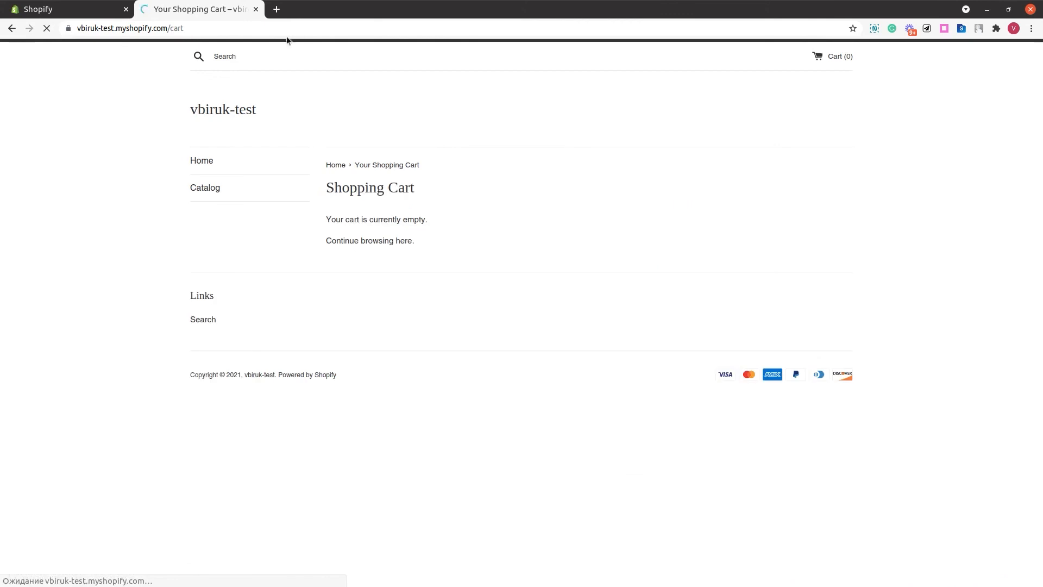
pyautogui.click(256, 9)
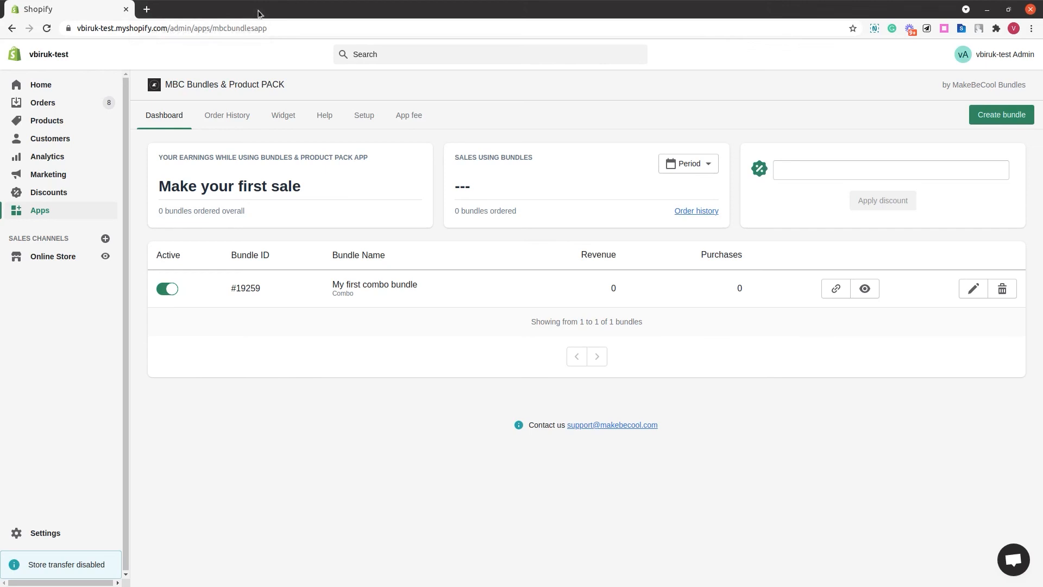
# - Edit the bundle, switch its cart display to As Multiple products, and save it
pyautogui.click(973, 291)
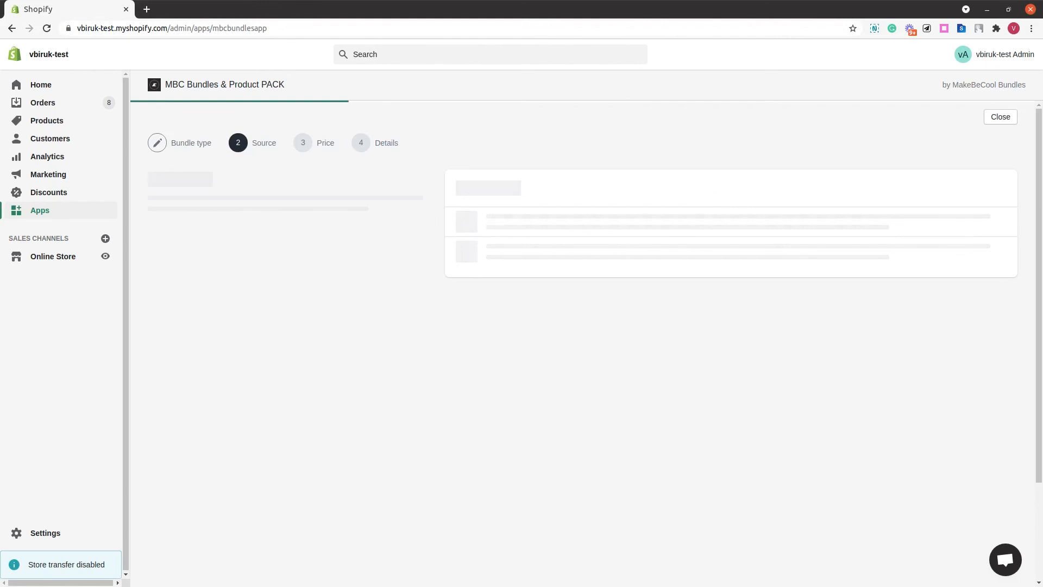
pyautogui.click(549, 344)
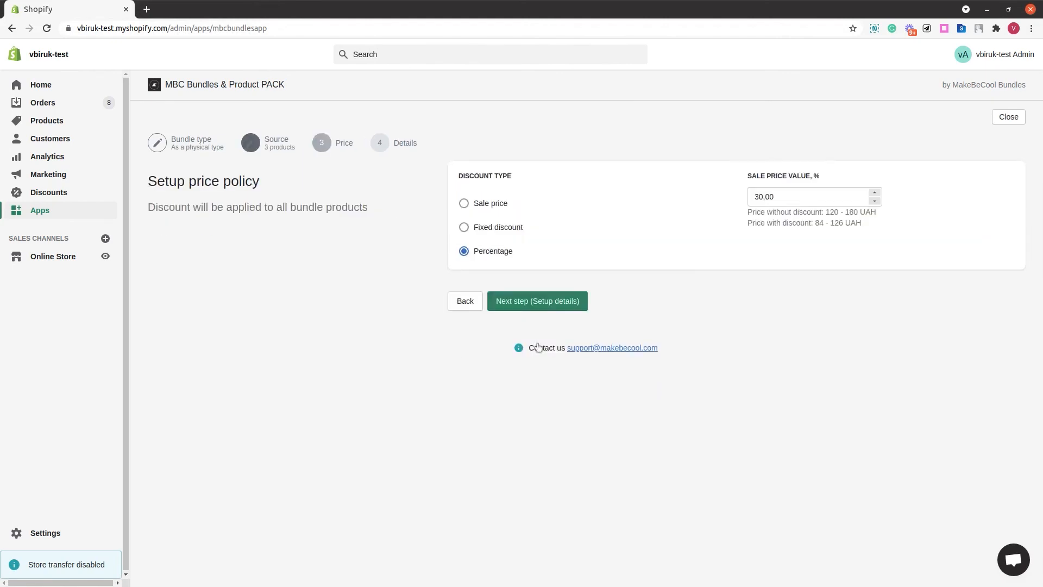
pyautogui.click(548, 304)
pyautogui.click(931, 370)
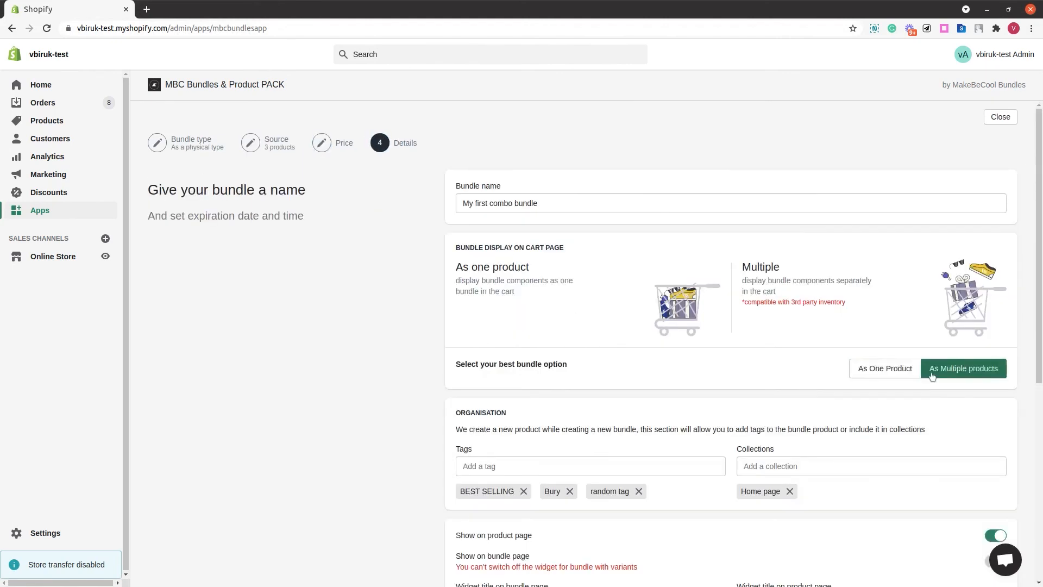
pyautogui.scroll(-1, 932, 376)
pyautogui.scroll(-6, 931, 375)
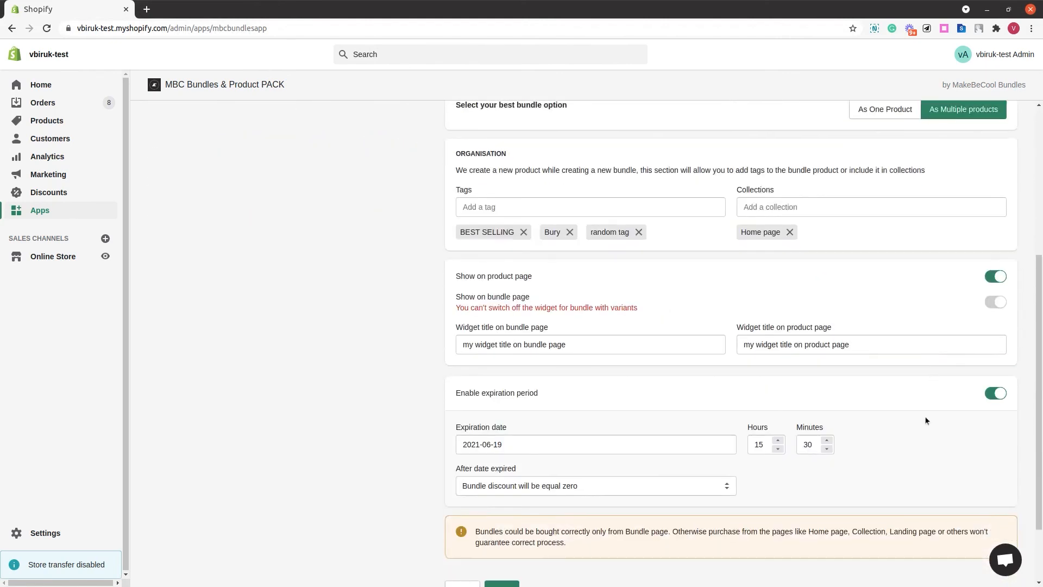
pyautogui.scroll(-2, 924, 420)
pyautogui.click(511, 504)
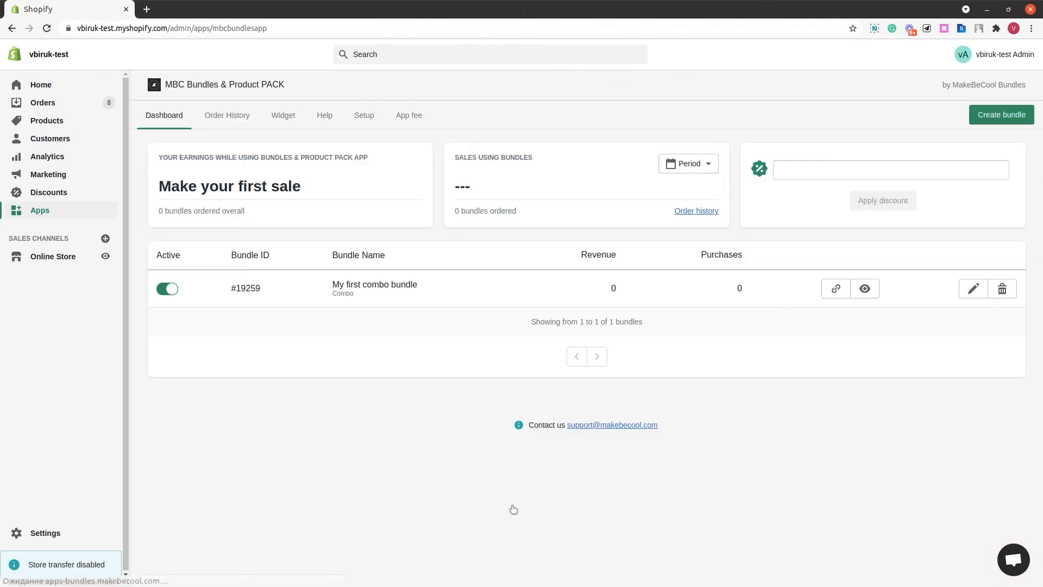
# - View the bundle in the online store and add it to the cart
pyautogui.click(864, 288)
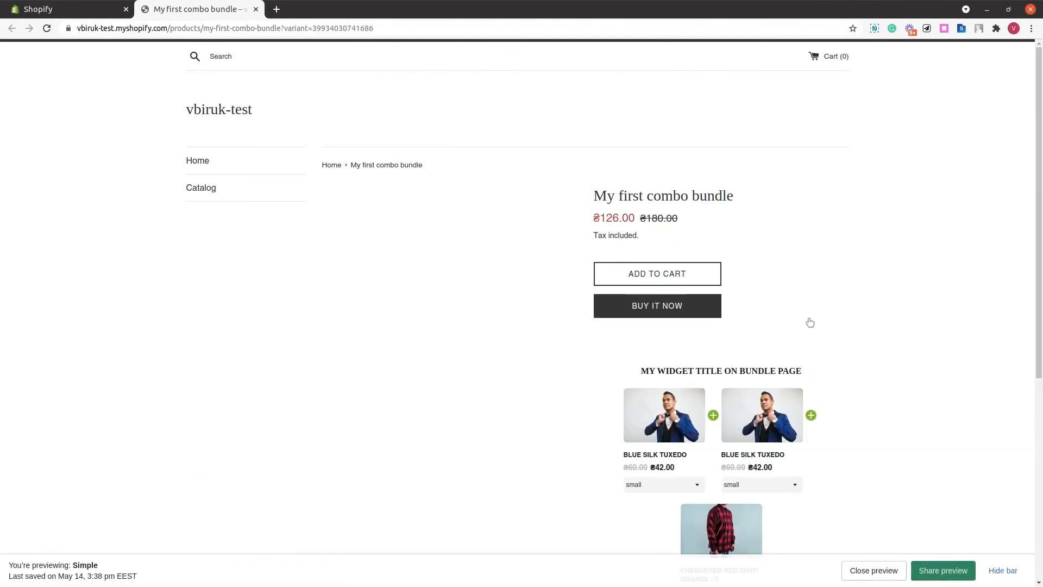
pyautogui.click(683, 278)
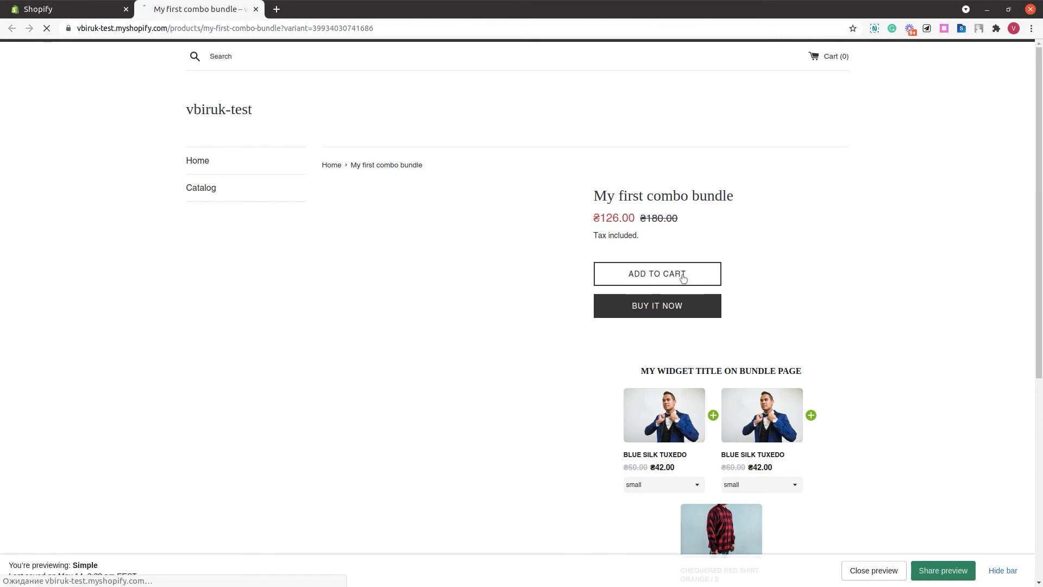